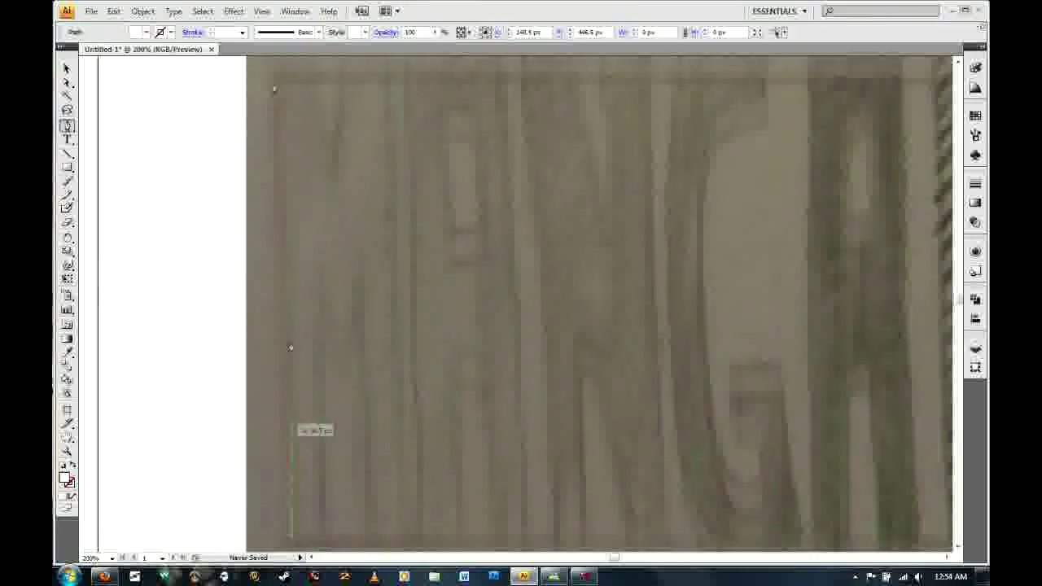
Step: Place outline points for the letter M, and set Layer 2 under the locked sketch layer as the active layer
left_click(383, 494)
left_click(342, 301)
left_click(976, 348)
left_click_drag(890, 356, 889, 381)
left_click(842, 357)
left_click(891, 370)
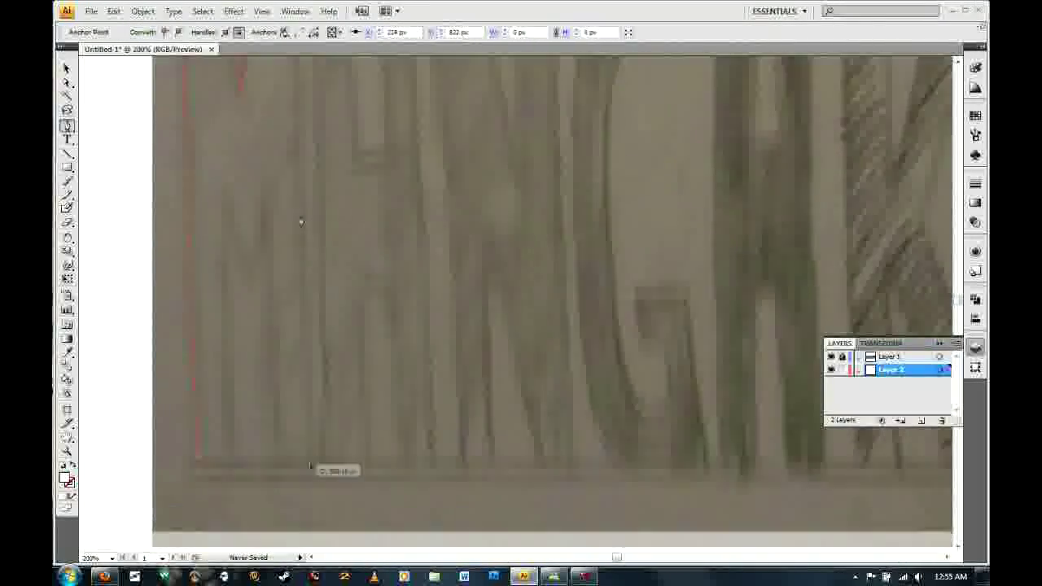
Step: Trace the first A and the N of the sketched lettering with the Pen tool
scroll(300, 219, "up", 3)
left_click(263, 95)
left_click(390, 96)
scroll(421, 469, "down", 5)
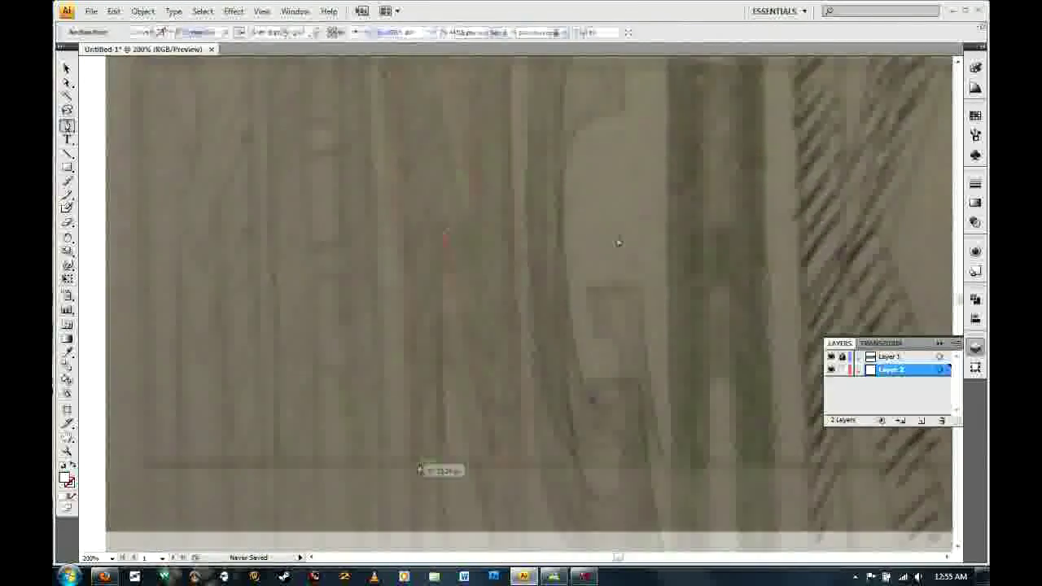
Step: Trace the letter G with curved segments along its outer and inner edges
scroll(521, 245, "up", 5)
left_click_drag(528, 412, 521, 75)
scroll(528, 310, "down", 1)
left_click(598, 131)
scroll(587, 245, "down", 2)
mouse_move(555, 255)
left_mouse_down()
mouse_move(567, 427)
mouse_move(530, 486)
left_mouse_up()
scroll(570, 326, "up", 3)
left_click(530, 147)
Step: Outline the second A along its outer corners, and start its upper counter
scroll(521, 245, "down", 3)
scroll(530, 325, "up", 3)
left_click(510, 526)
left_click(511, 159)
left_click(573, 160)
left_click(581, 523)
left_click(540, 279)
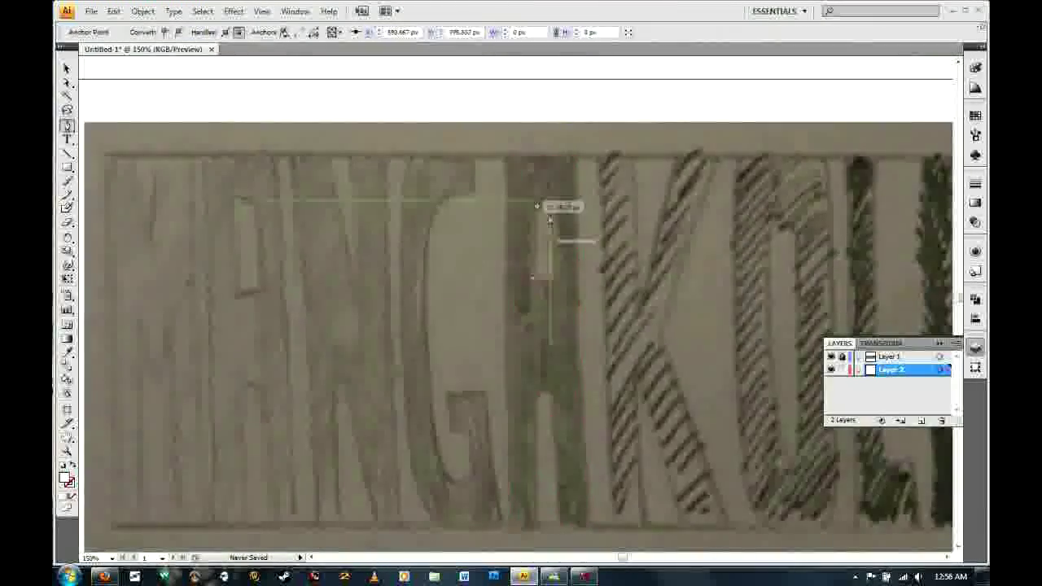
Step: Trace the letter K along its stem and upper arm
scroll(554, 285, "right", 2)
left_click(512, 159)
left_click(586, 160)
Step: Trace the letter O with curved segments, and outline its inner counter
scroll(616, 372, "right", 3)
left_click_drag(578, 155, 598, 157)
left_click_drag(629, 329, 628, 456)
scroll(618, 480, "down", 1)
left_click_drag(596, 498, 562, 500)
left_click_drag(531, 294, 524, 70)
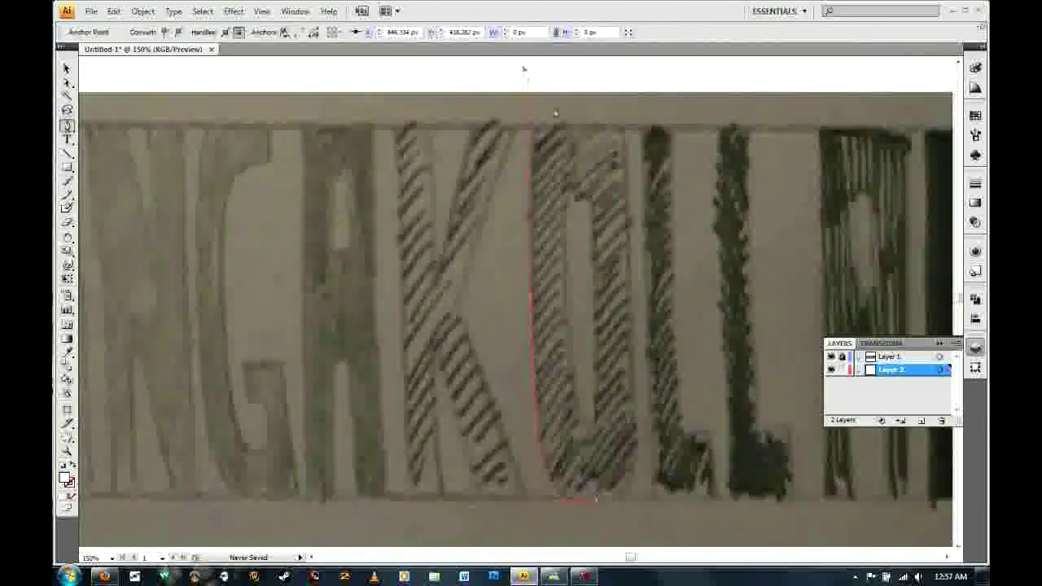
left_click(68, 126)
left_click(598, 284)
left_click(67, 83)
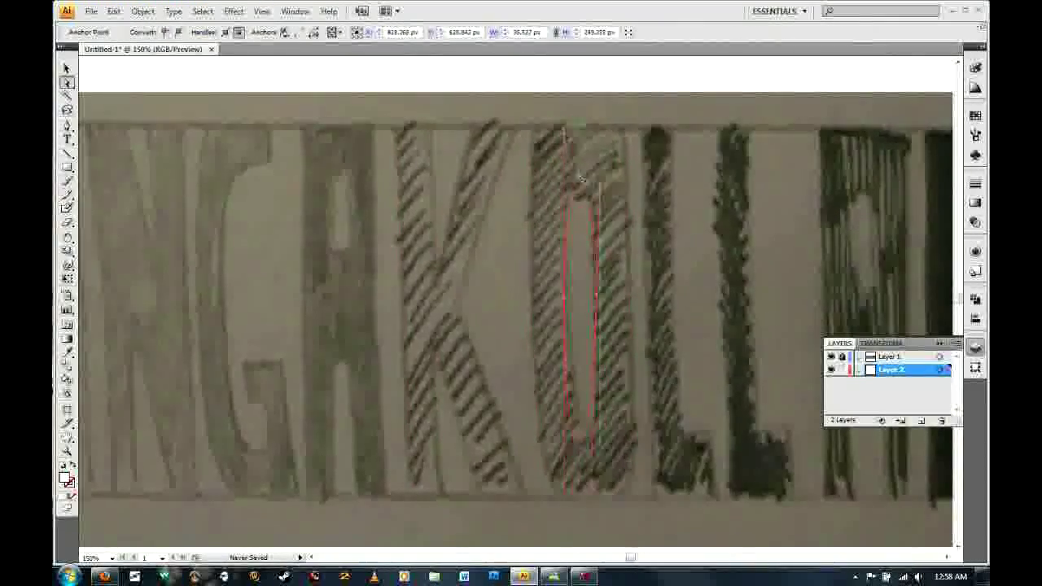
Step: Trace the first L as a closed outline, and place points for the third A
scroll(582, 244, "right", 2)
left_click(68, 127)
left_click(562, 496)
left_click(551, 128)
left_click(576, 128)
left_click(620, 493)
left_click(561, 495)
scroll(631, 244, "right", 2)
left_click(731, 449)
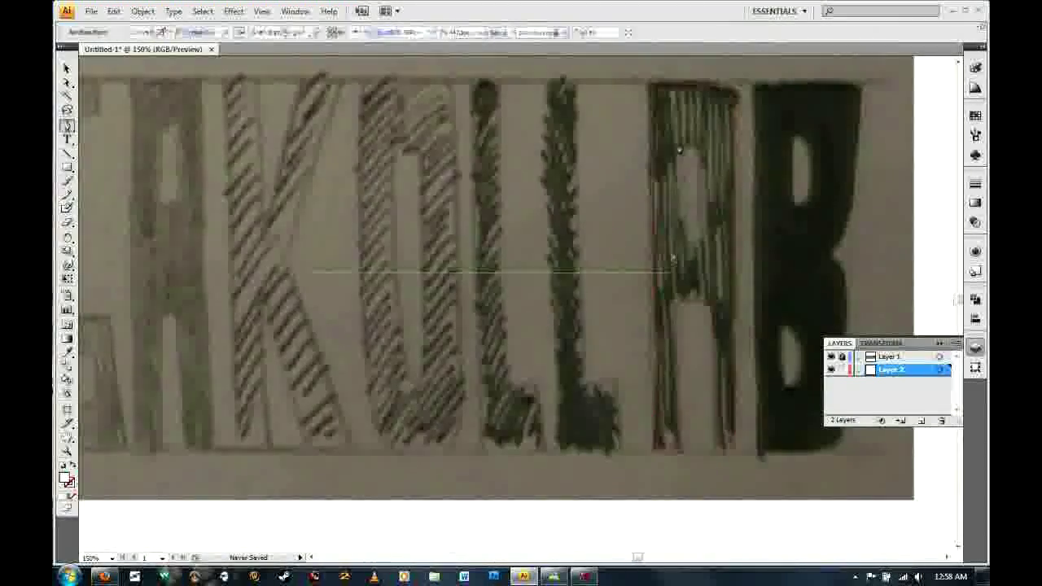
Step: Trace the closed outer shape of the letter B, and outline its lower counter
scroll(676, 272, "right", 3)
left_click(634, 448)
left_click(631, 85)
left_click_drag(730, 163, 723, 236)
left_click(711, 255)
left_click_drag(717, 377, 694, 477)
left_click(635, 448)
left_click(658, 327)
left_click_drag(664, 388, 625, 421)
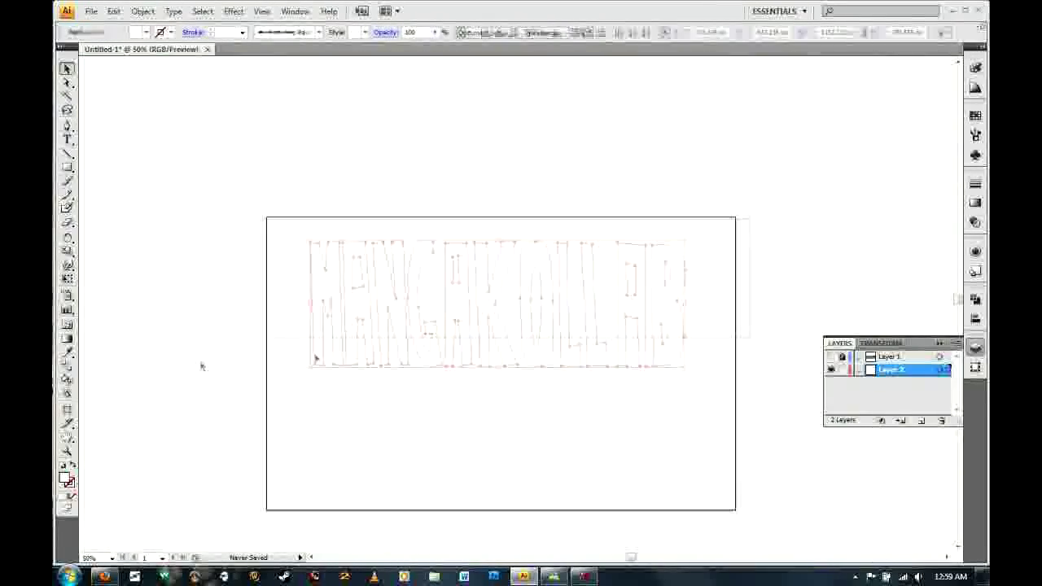
Step: Group all the letter shapes, and apply a linear gradient fill to them
key("ctrl+a")
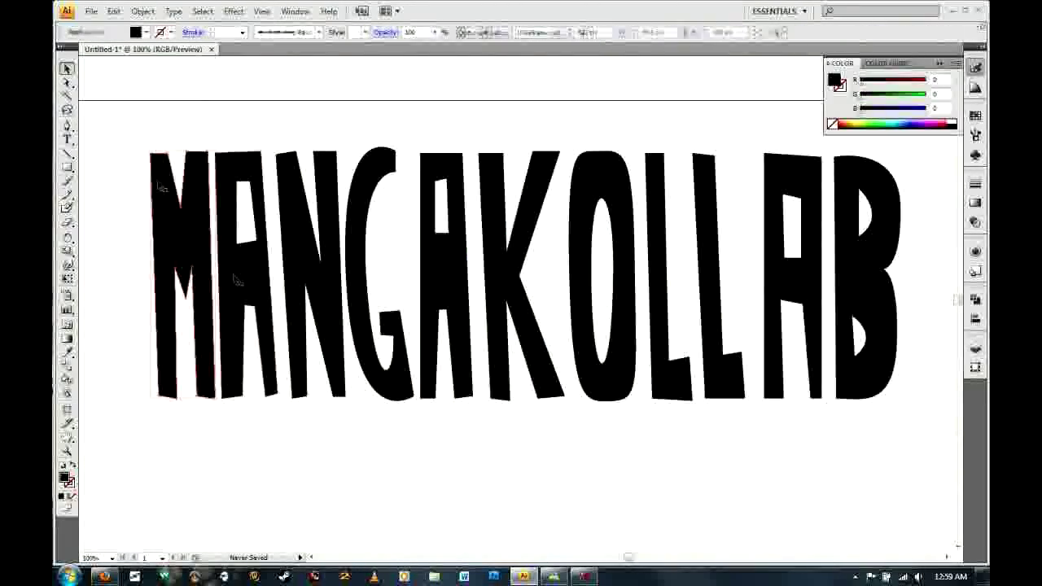
right_click(181, 230)
left_click(231, 274)
left_click(946, 197)
left_click(932, 206)
left_click(67, 339)
scroll(448, 281, "down", 1)
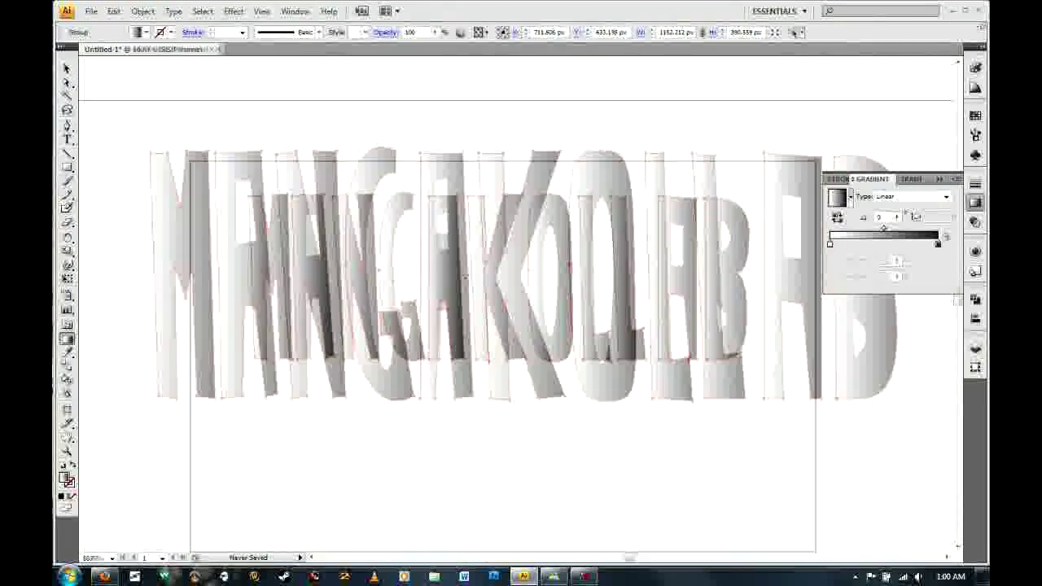
Step: Stretch a single white-to-black gradient horizontally across the whole MANGAKOLLAB group, with its midpoint shifted toward the white end
left_click_drag(324, 260, 809, 262)
left_click_drag(885, 229, 848, 229)
left_click_drag(203, 262, 700, 262)
left_click_drag(336, 262, 733, 262)
left_click_drag(259, 264, 733, 261)
double_click(938, 245)
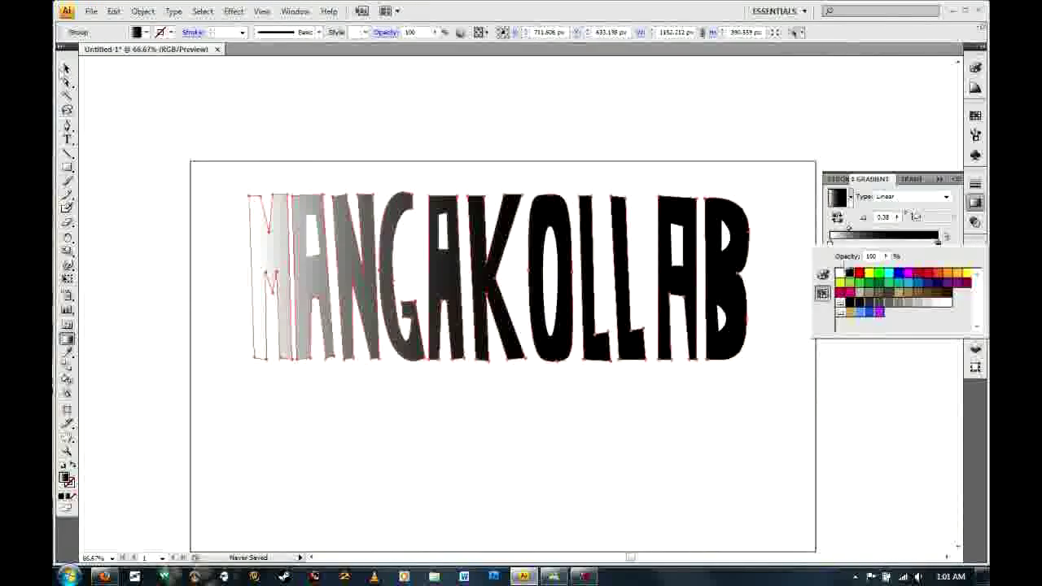
left_click(66, 71)
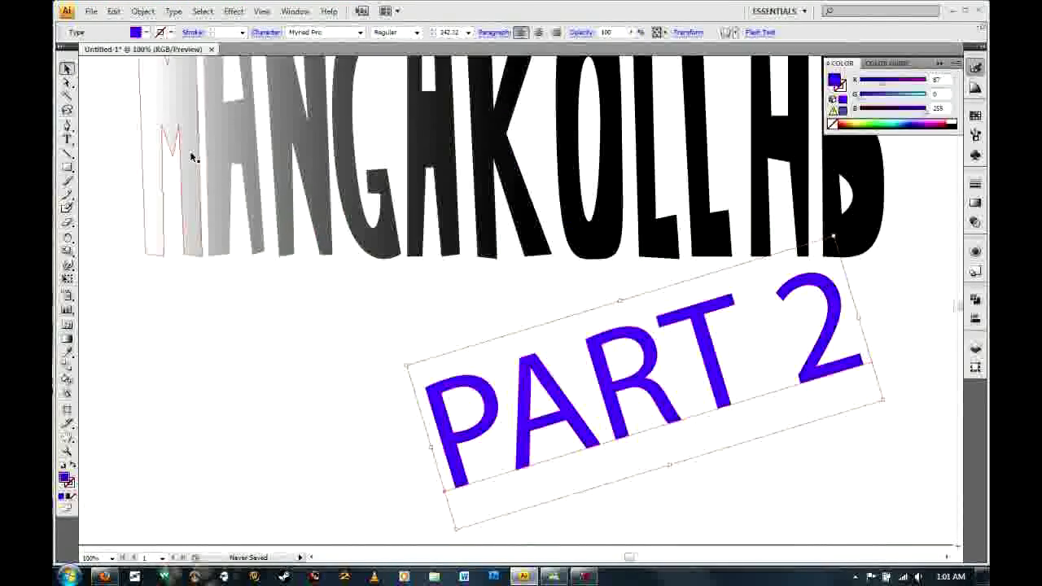
Step: Set the font of the slanted blue PART 2 text to Playbill
left_click(360, 33)
left_click(322, 106)
left_click(359, 32)
left_click(360, 32)
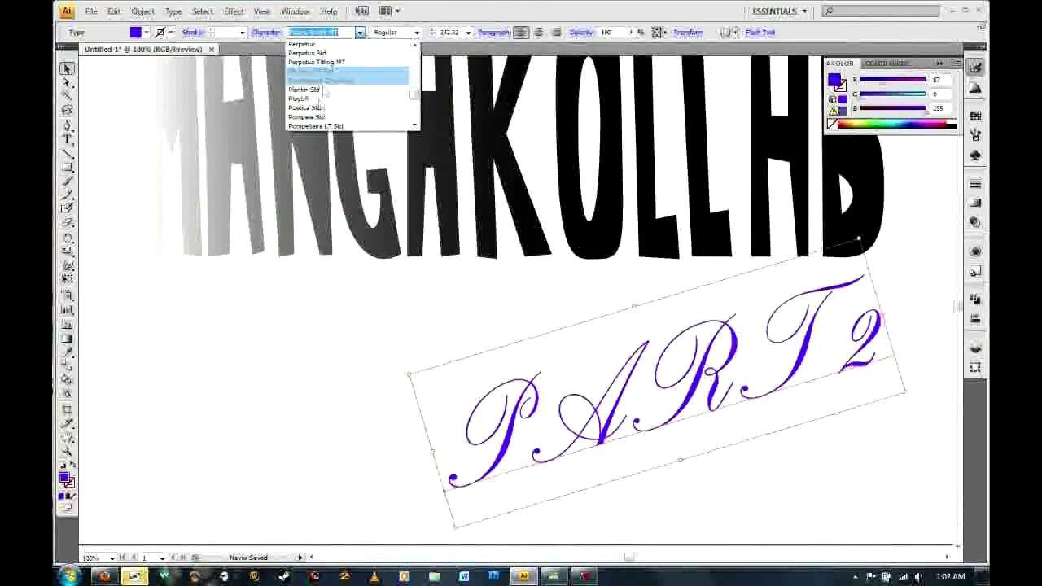
left_click(326, 98)
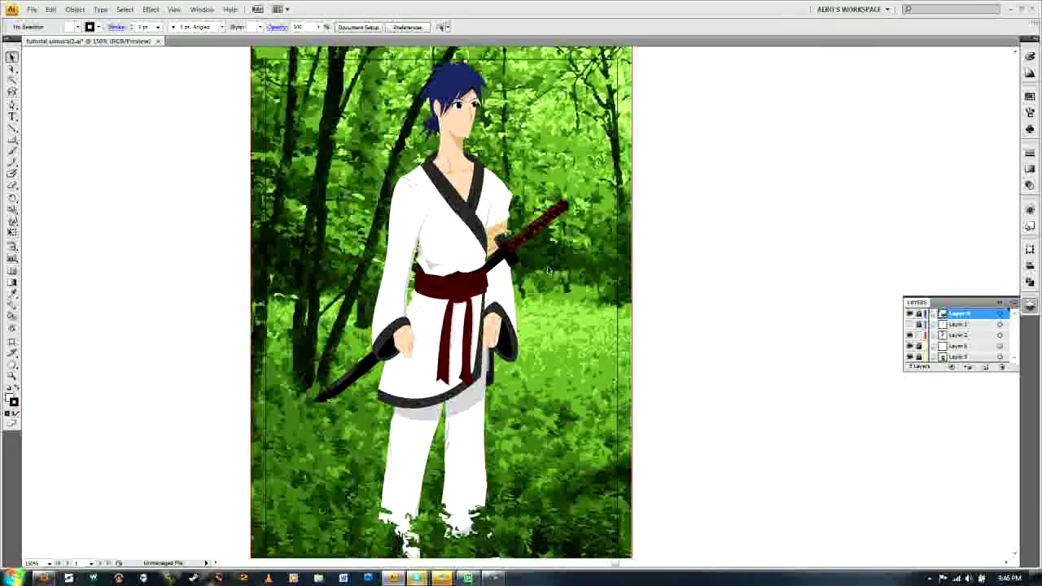
Step: Show the samurai's pencil sketch layer and hide the foreground foliage layer
scroll(549, 271, "up", 3)
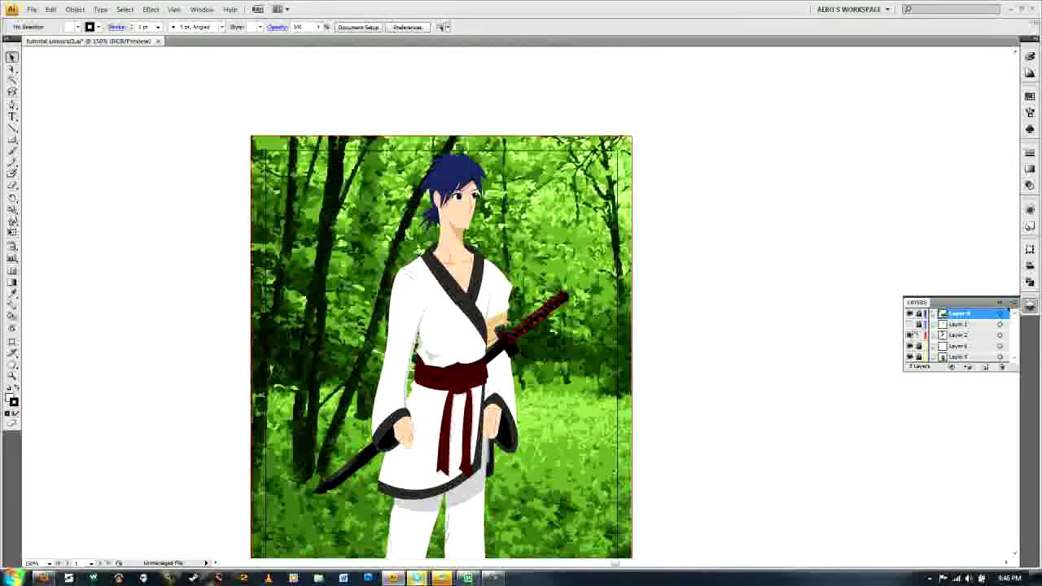
left_click(910, 326)
left_click_drag(721, 305, 794, 289)
scroll(799, 296, "down", 2)
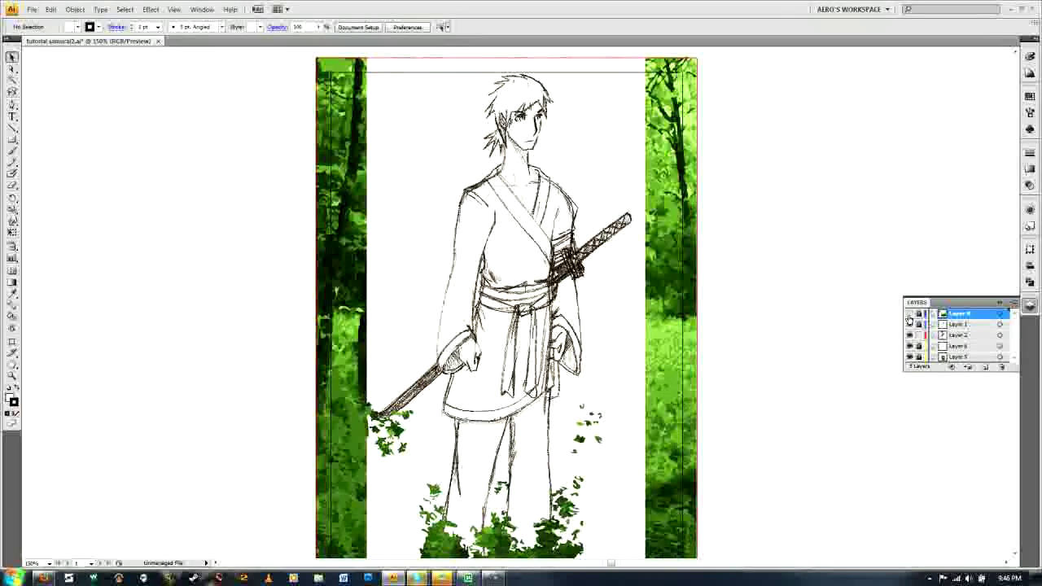
scroll(757, 300, "down", 2)
scroll(732, 293, "down", 2)
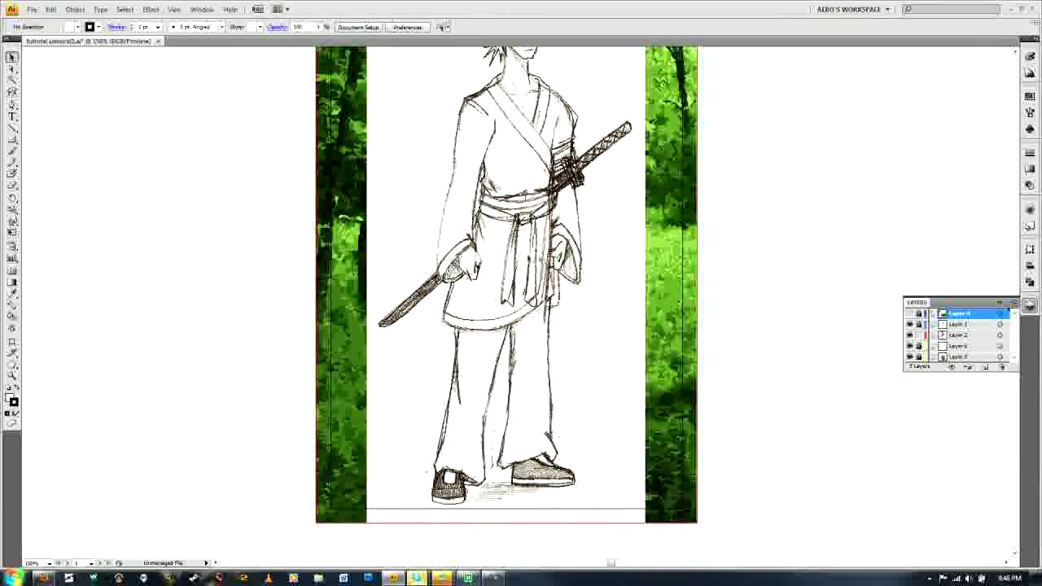
Step: Examine the pencil sketch of the samurai, from the robe, sash and sword to the full figure
scroll(489, 193, "up", 2)
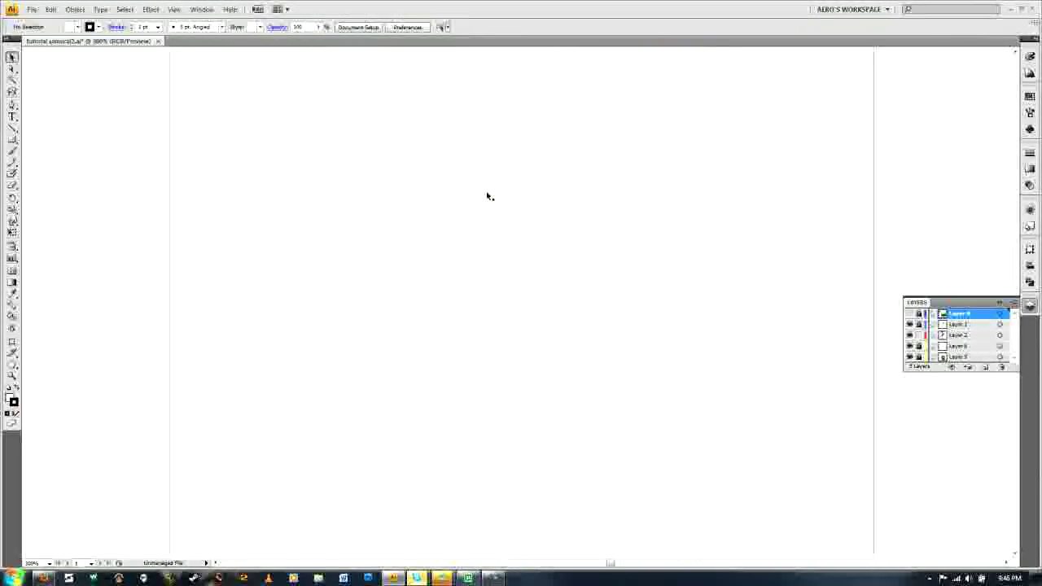
scroll(521, 261, "up", 3)
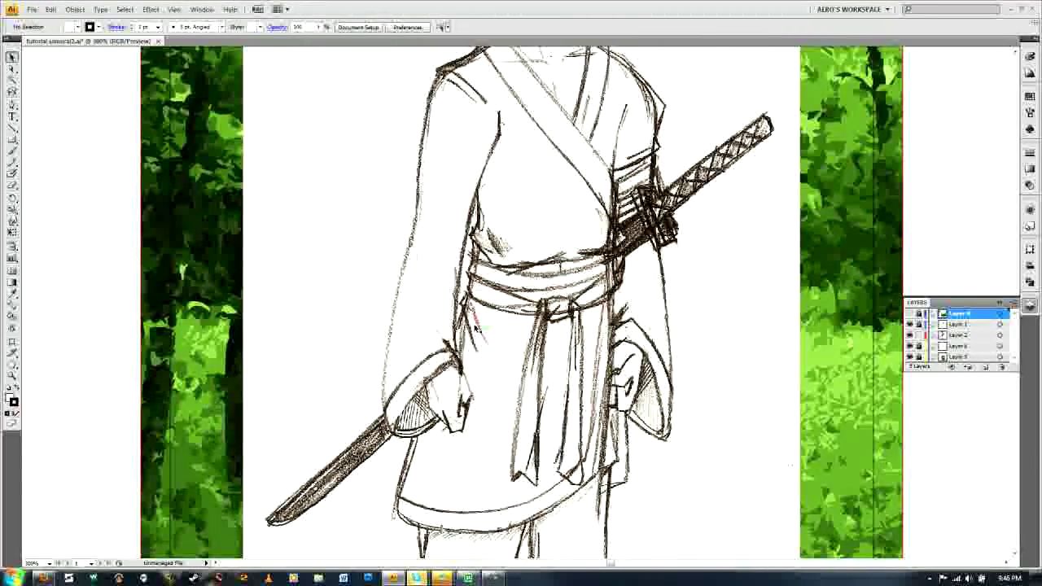
scroll(530, 299, "up", 4)
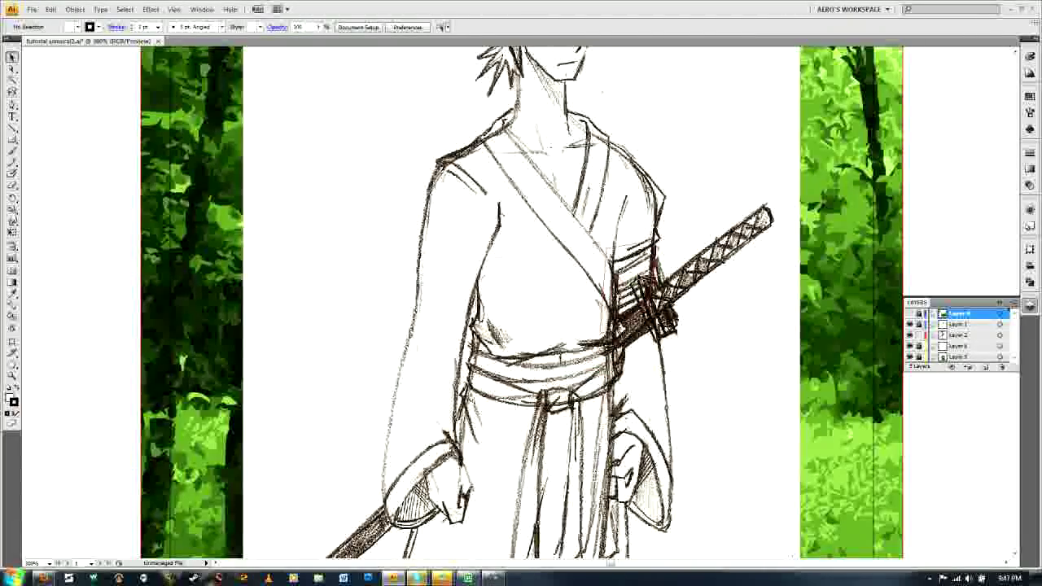
scroll(586, 281, "down", 3)
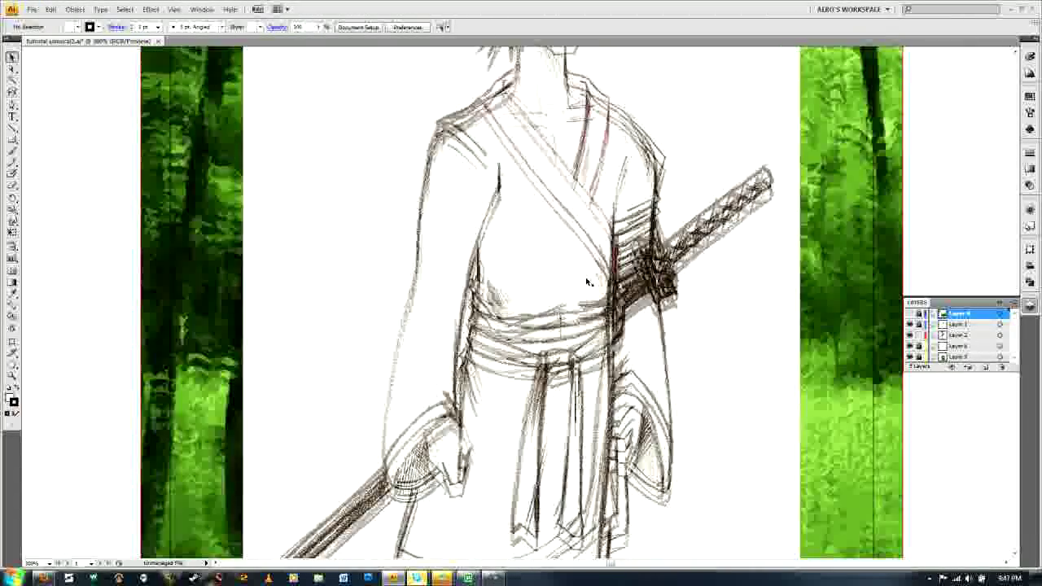
key("ctrl+minus")
key("ctrl+minus")
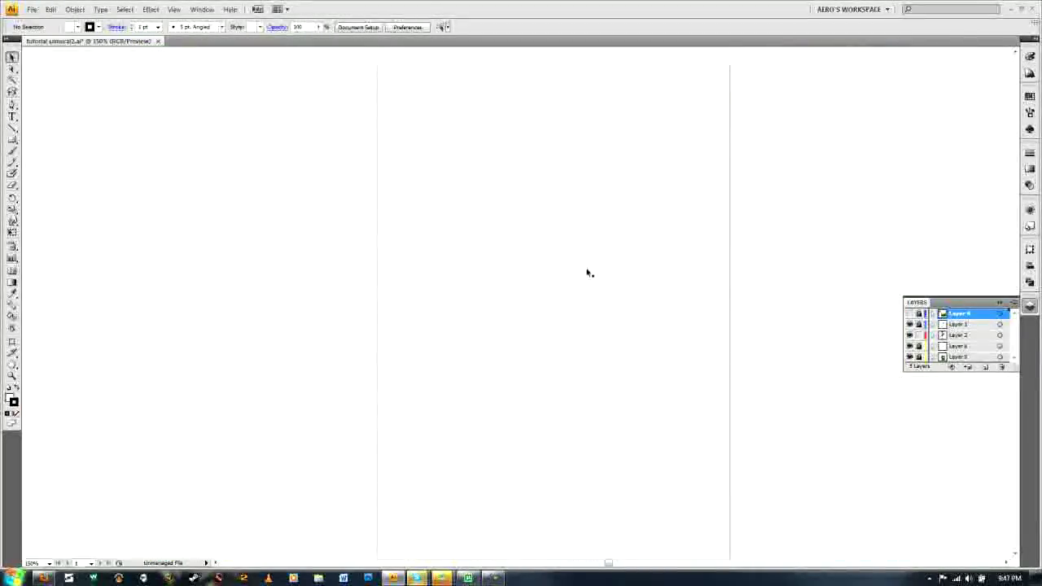
scroll(590, 274, "right", 1)
scroll(590, 274, "down", 2)
scroll(904, 329, "up", 1)
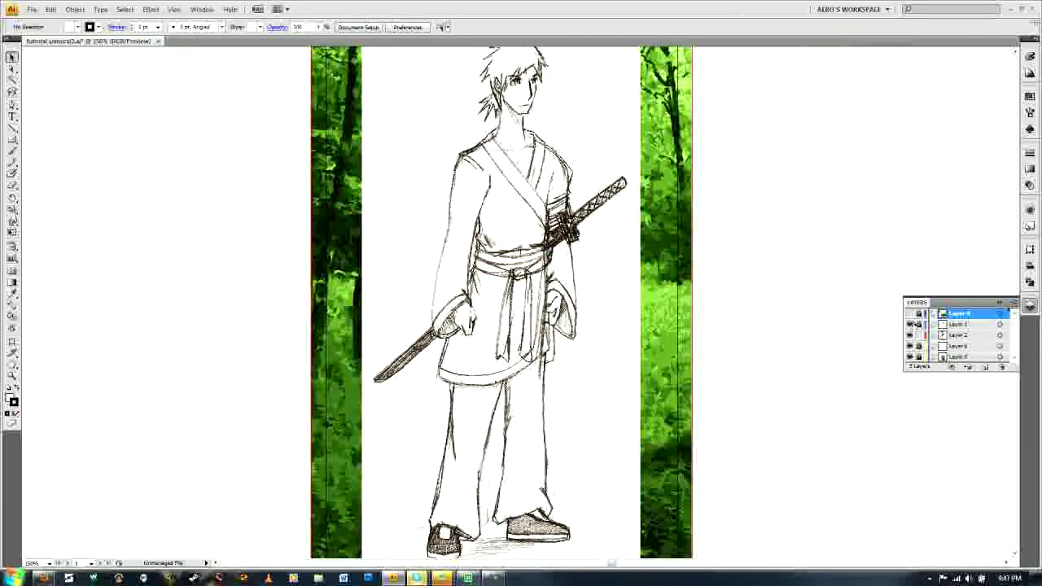
Step: Hide the pencil sketch layer, and show the foreground foliage over the samurai's feet again
left_click(910, 324)
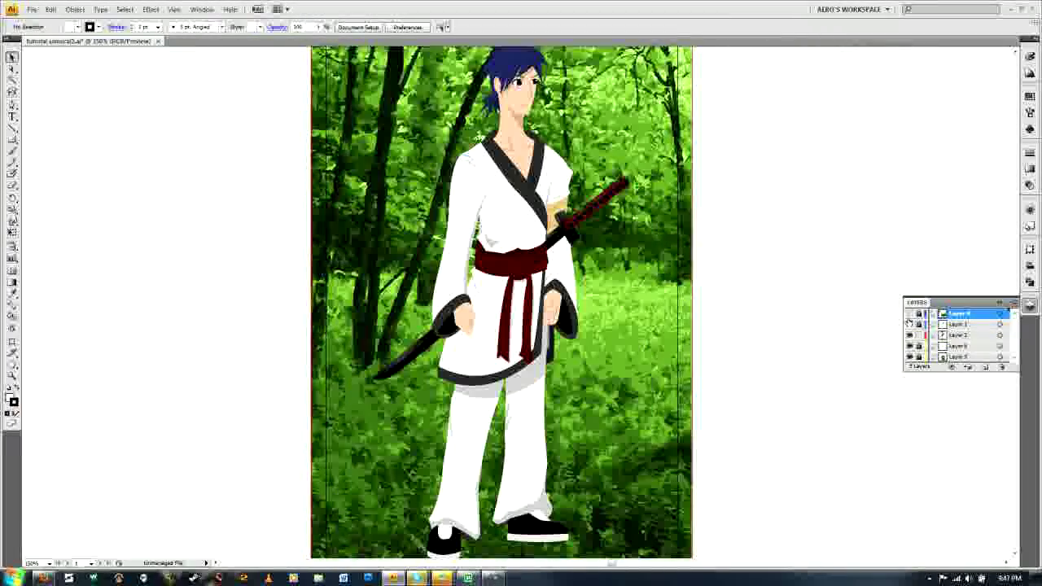
scroll(625, 339, "down", 1)
scroll(625, 340, "down", 1)
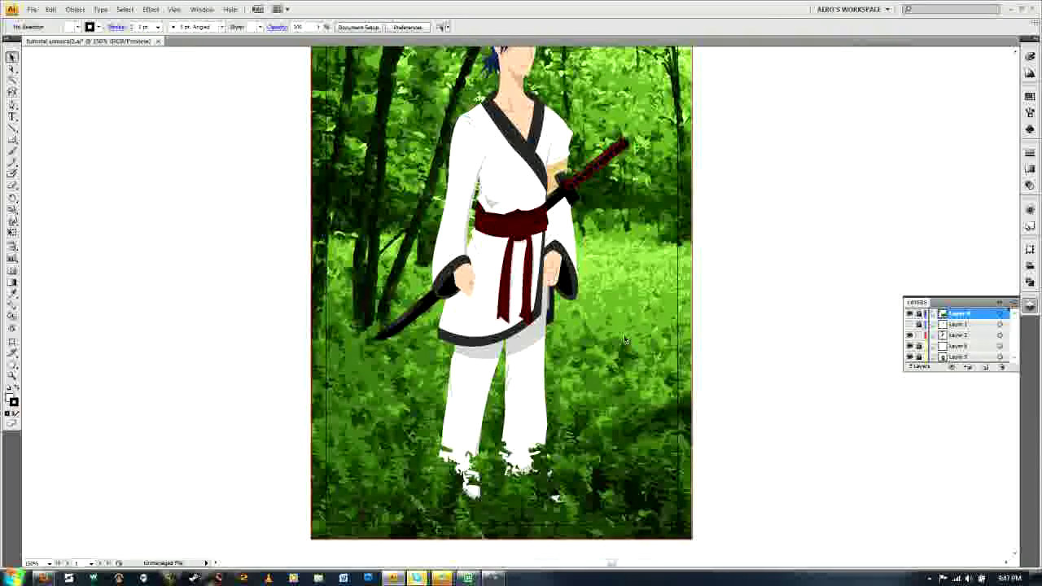
Step: Examine the vector coloring and shading on the samurai's sash, sleeves, robe and sword up close
scroll(625, 339, "up", 4)
scroll(625, 333, "up", 4)
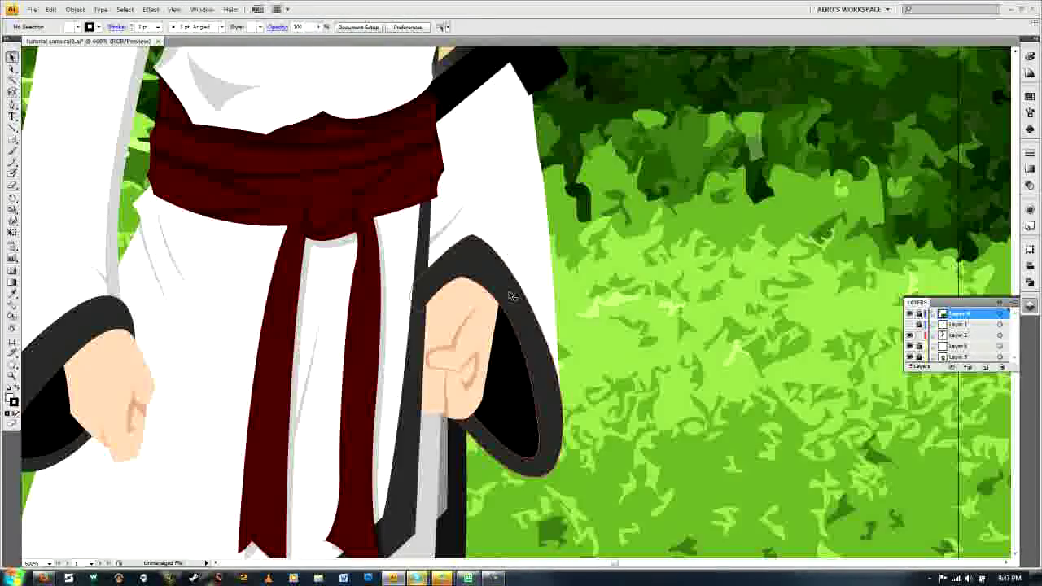
scroll(374, 304, "left", 5)
scroll(379, 308, "up", 3)
scroll(380, 308, "down", 1)
scroll(407, 322, "up", 5)
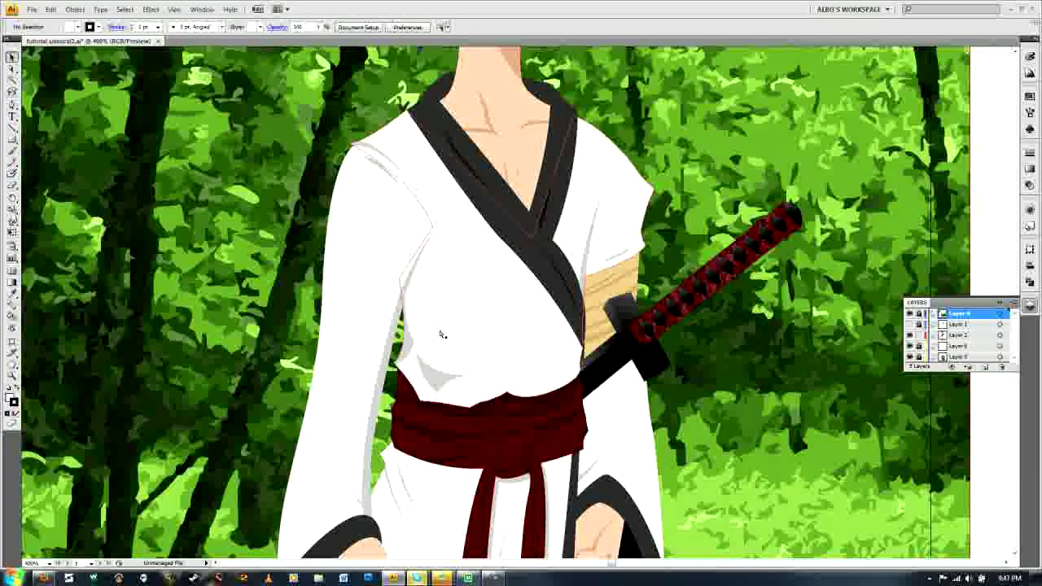
scroll(440, 333, "right", 1)
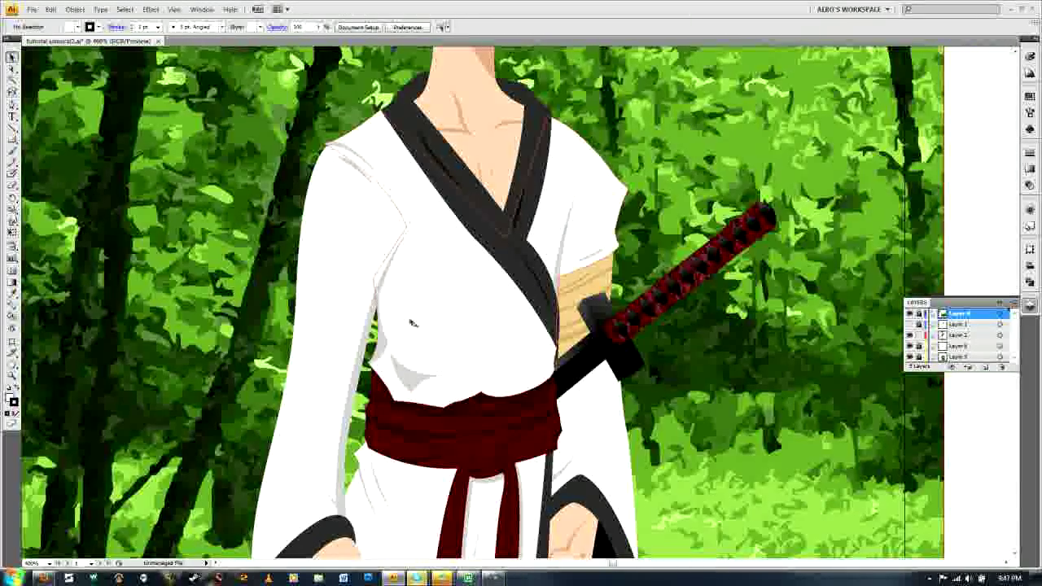
scroll(407, 321, "up", 1)
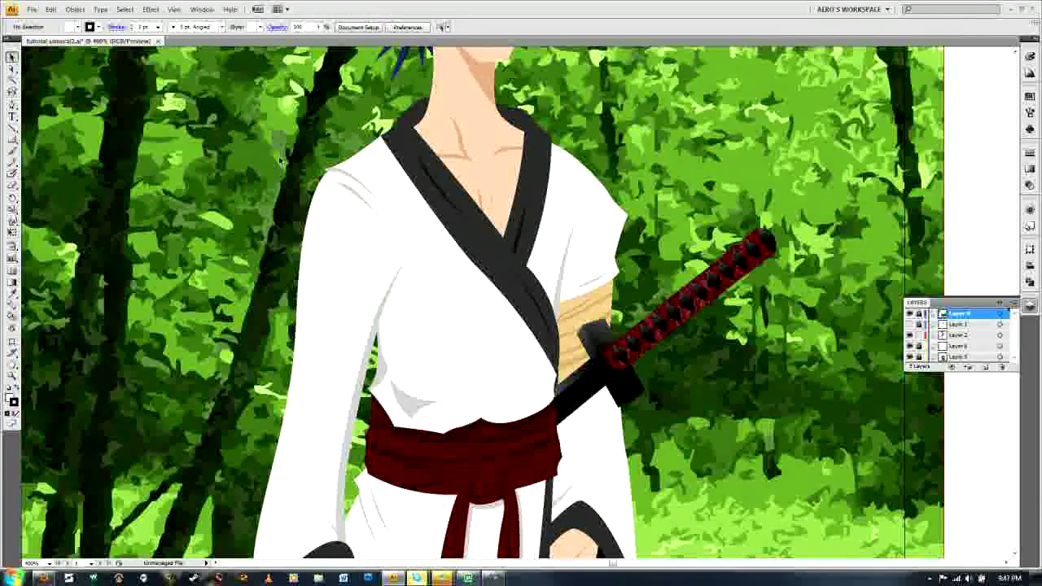
scroll(296, 209, "down", 1)
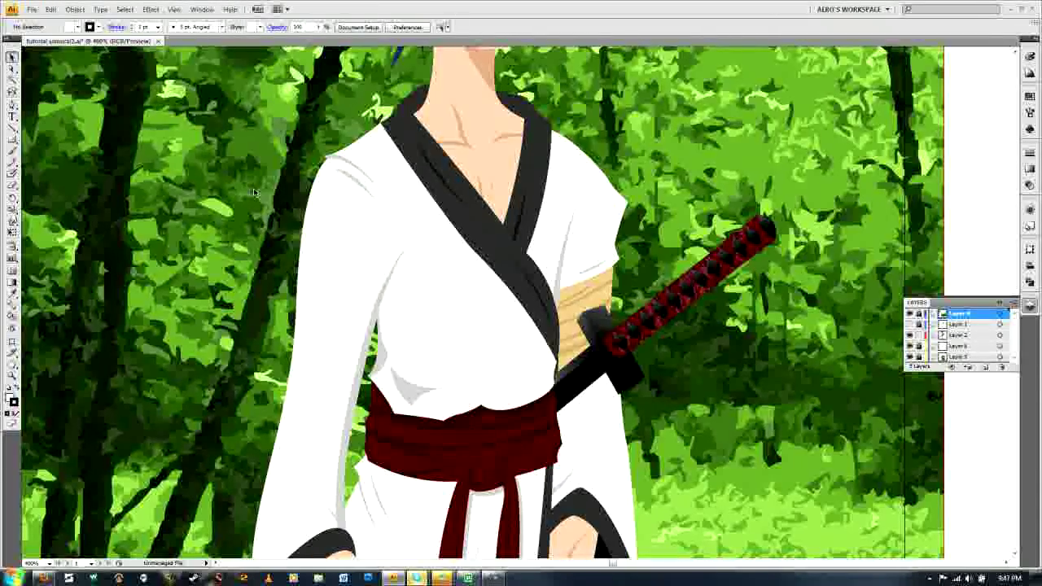
scroll(344, 225, "right", 5)
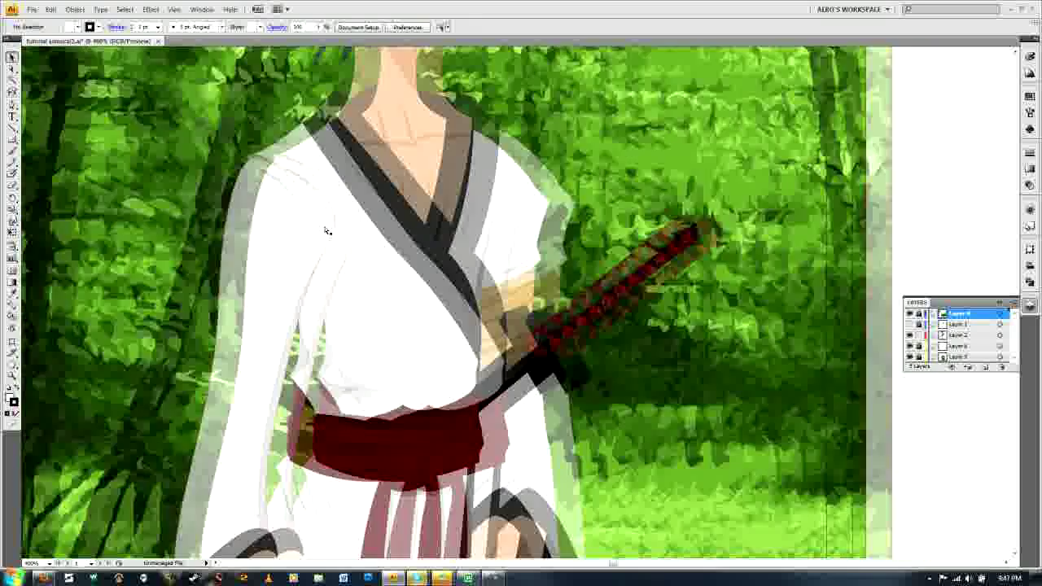
scroll(332, 235, "right", 2)
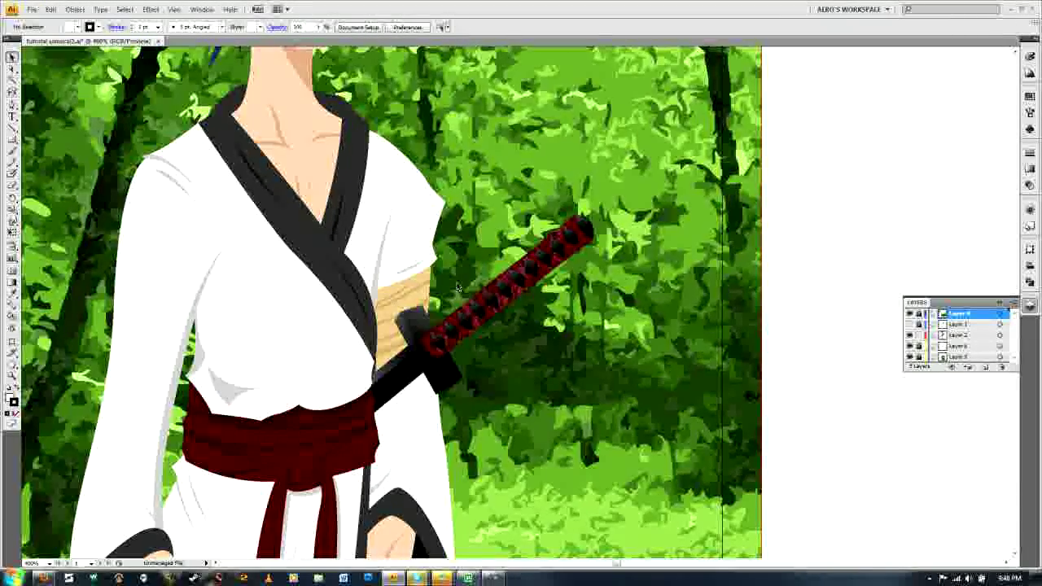
Step: Examine the samurai's lower body, trousers and the foliage covering the feet
key("ctrl+minus")
scroll(456, 281, "down", 5)
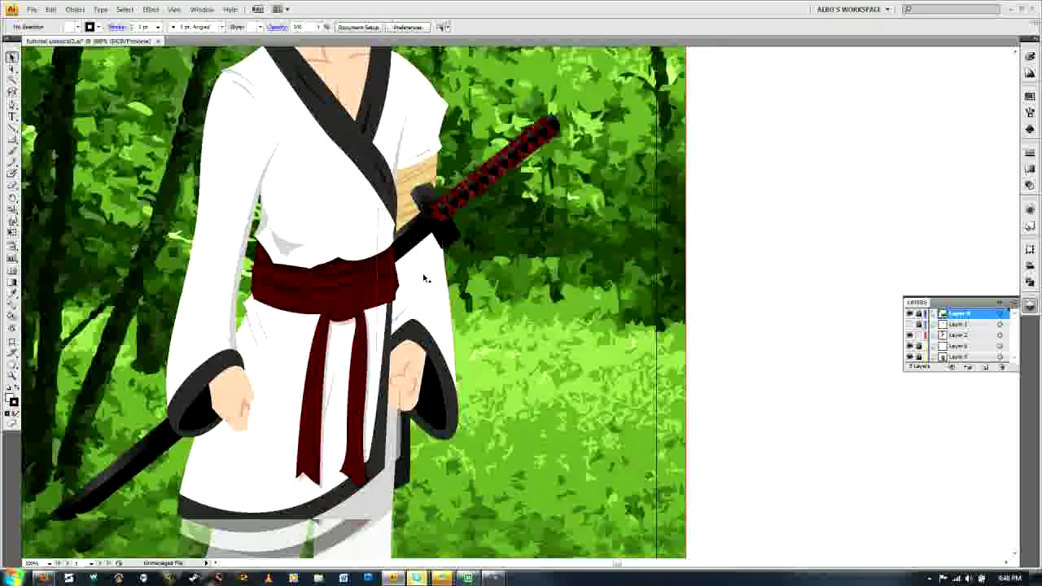
scroll(426, 280, "left", 2)
scroll(366, 277, "down", 3)
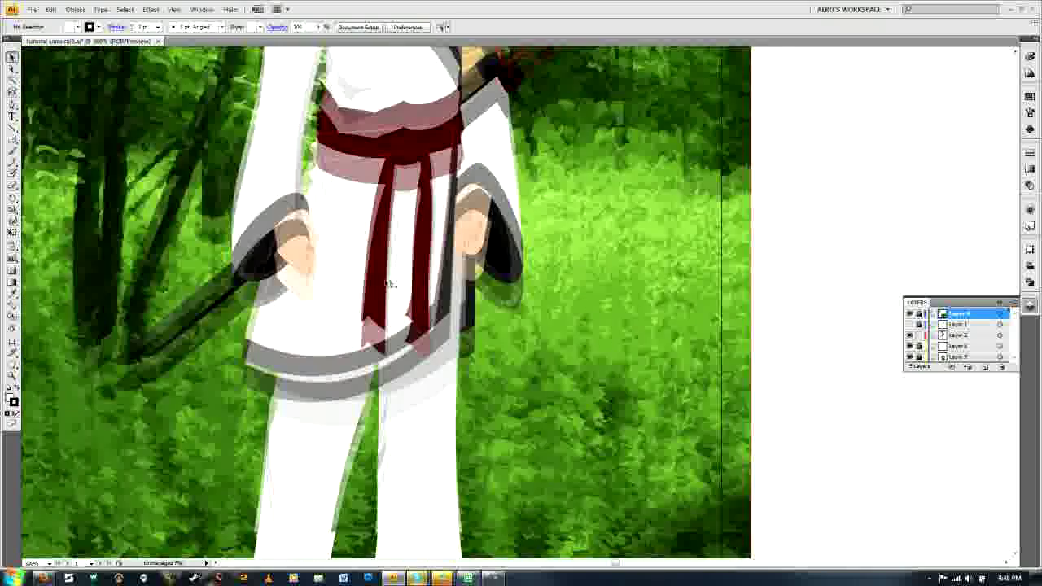
scroll(324, 277, "down", 2)
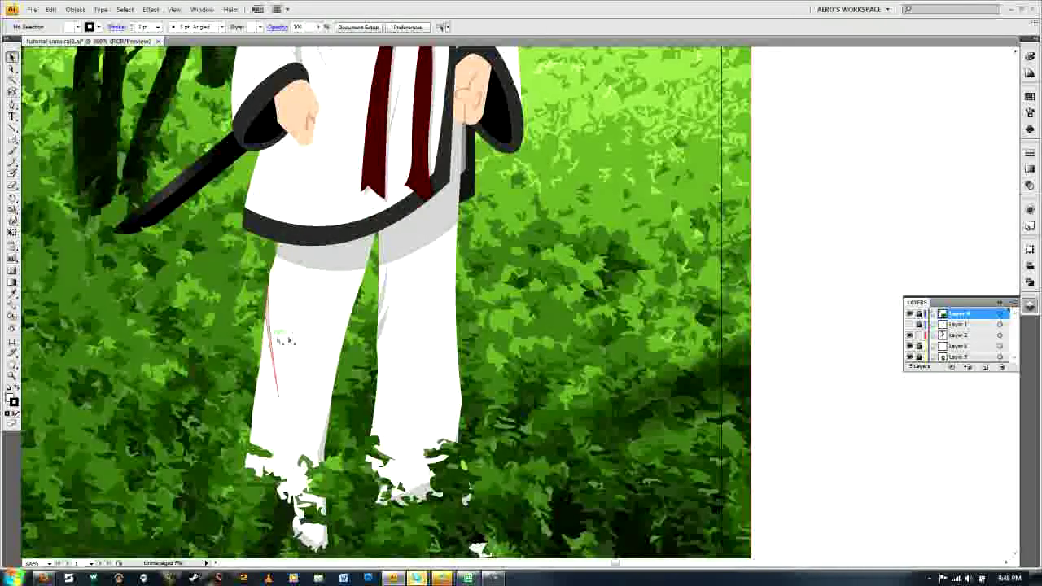
scroll(337, 317, "up", 5)
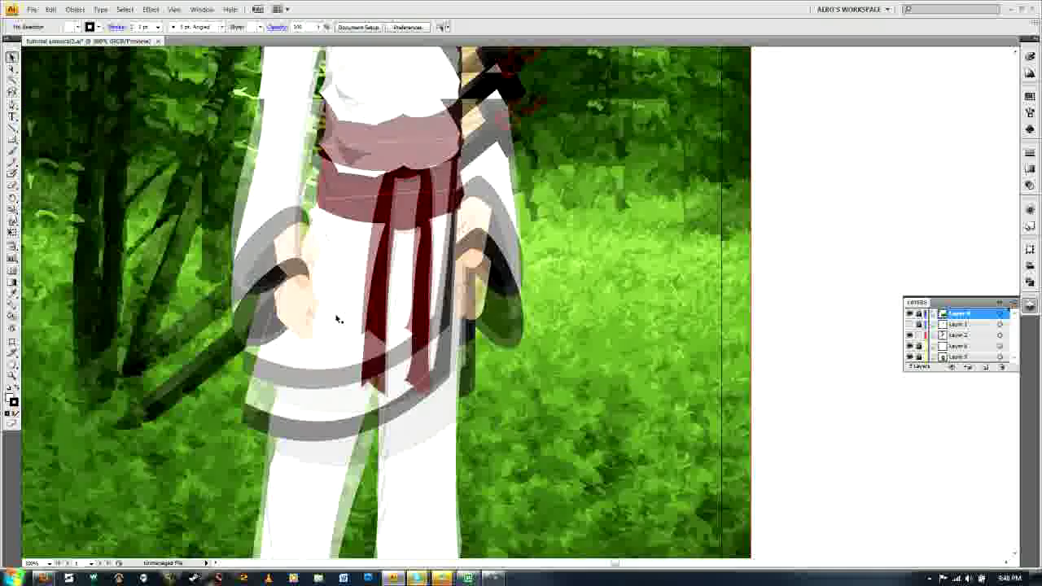
Step: Examine the samurai's upper body, from the sash and robe up to the face and blue hair
scroll(337, 318, "up", 2)
scroll(358, 285, "up", 1)
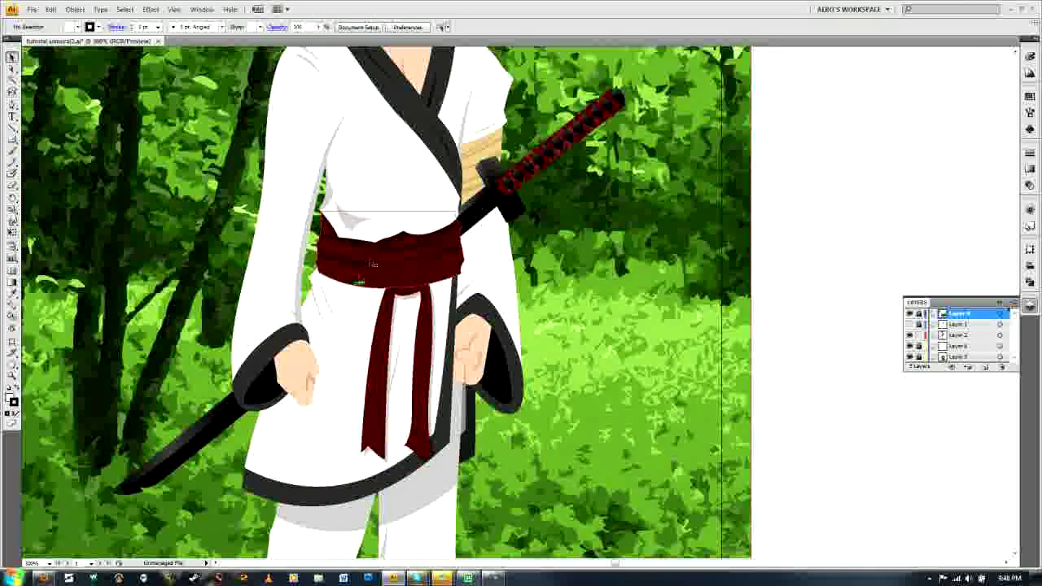
scroll(456, 322, "up", 2)
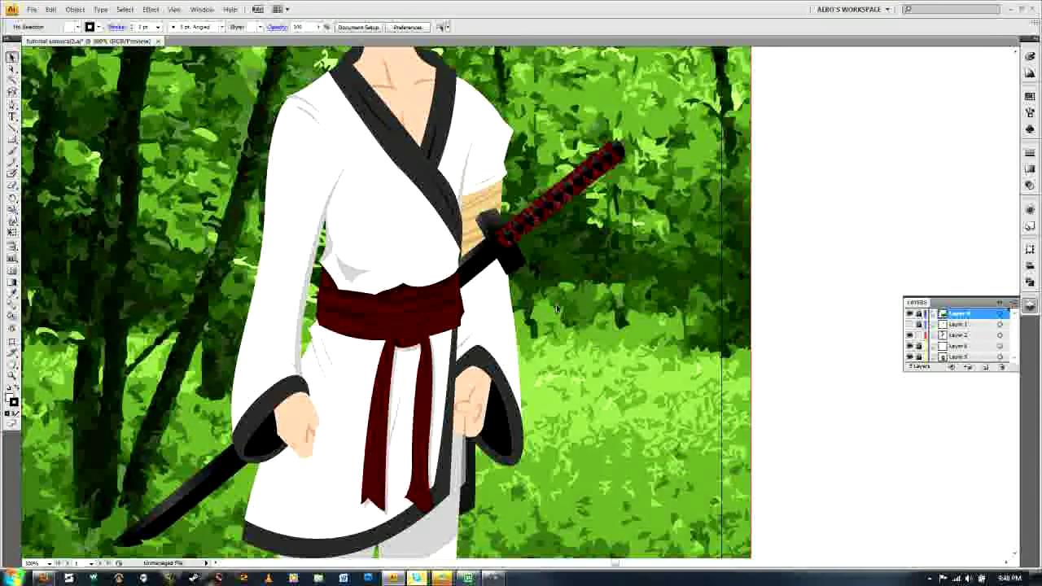
scroll(573, 315, "down", 1)
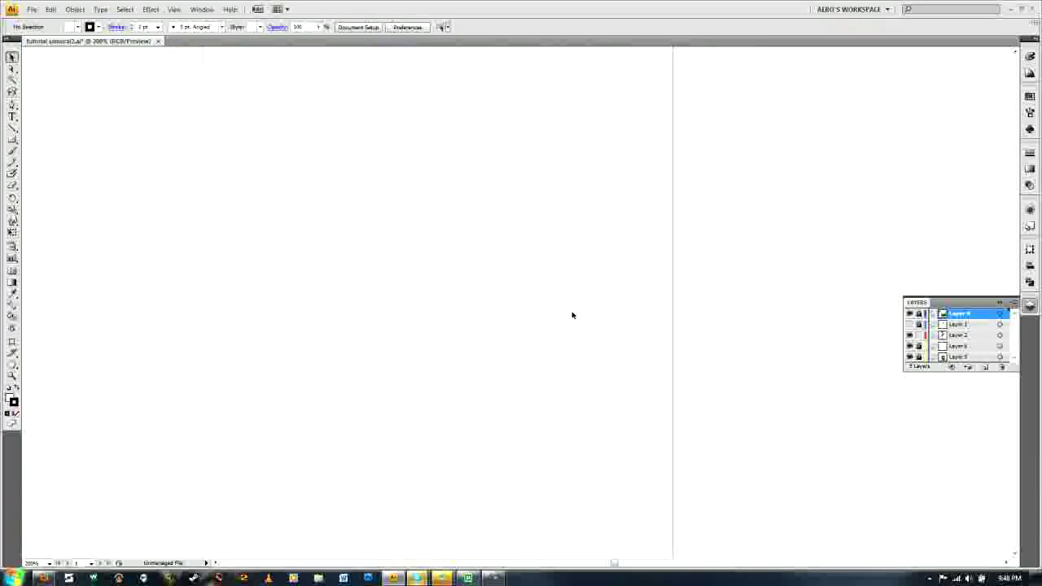
scroll(558, 312, "up", 2)
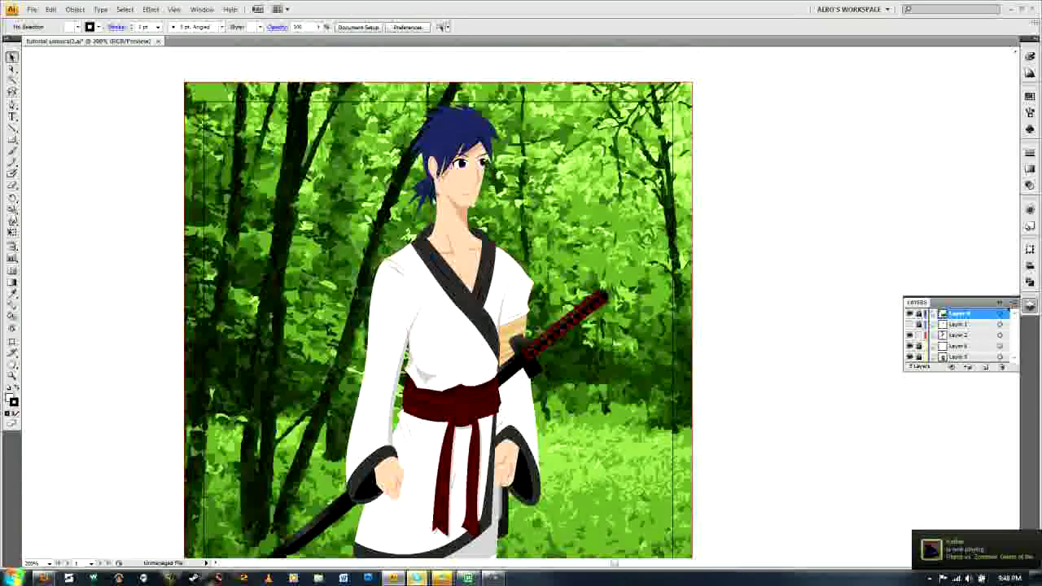
scroll(389, 192, "up", 1)
scroll(454, 214, "up", 1)
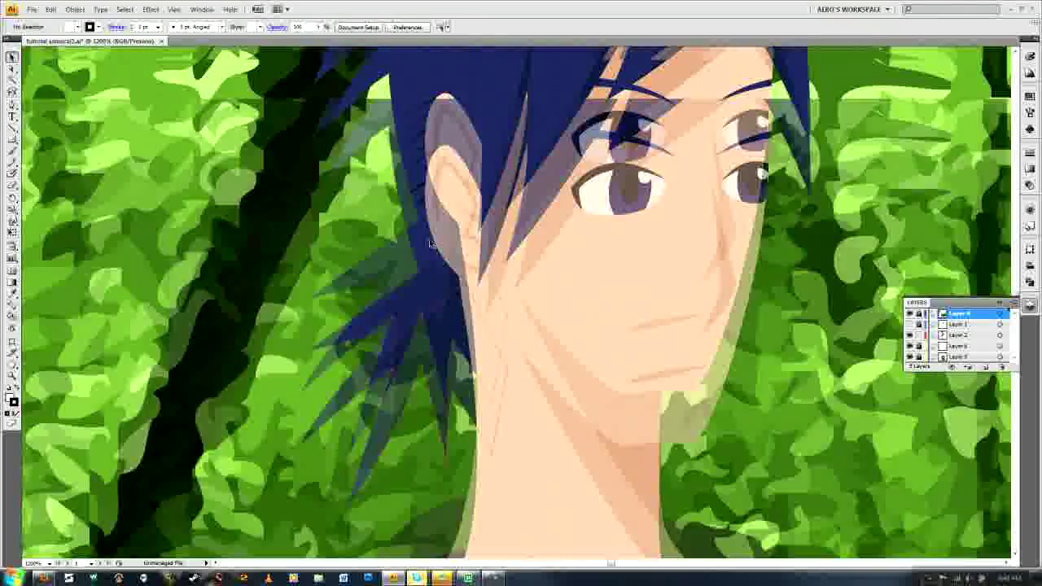
scroll(444, 241, "up", 4)
scroll(448, 240, "down", 3)
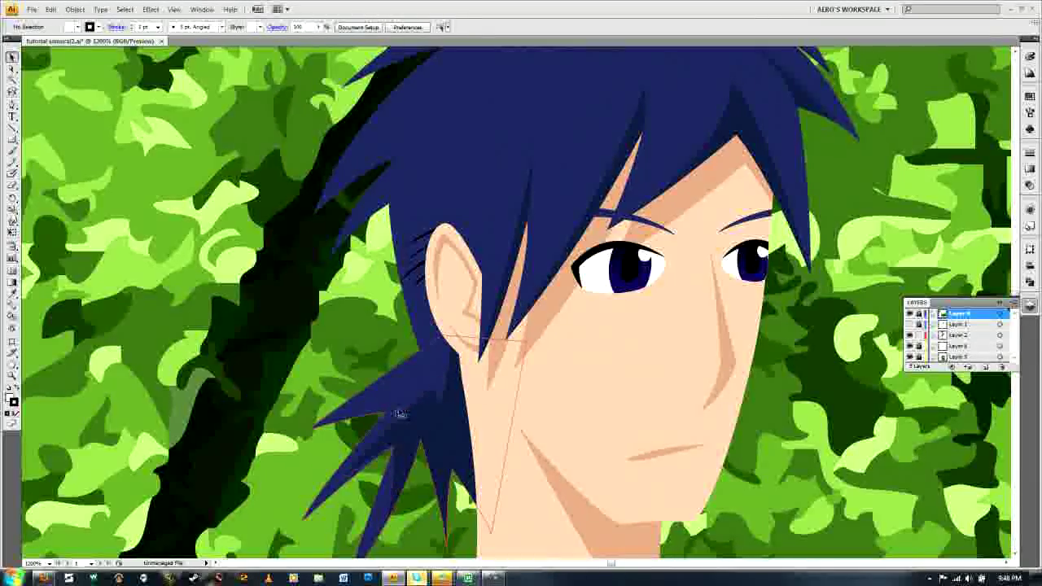
Step: Delete the dark blue shading group from the samurai's ponytail
mouse_move(407, 387)
left_mouse_down()
mouse_move(417, 362)
mouse_move(419, 270)
left_mouse_up()
left_click(470, 312)
left_click(469, 312)
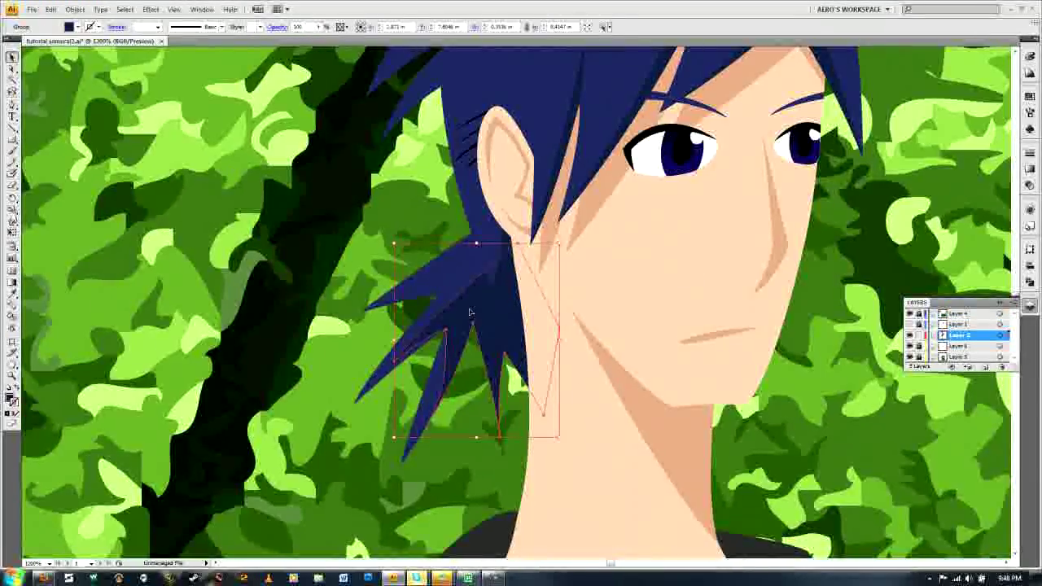
key("Delete")
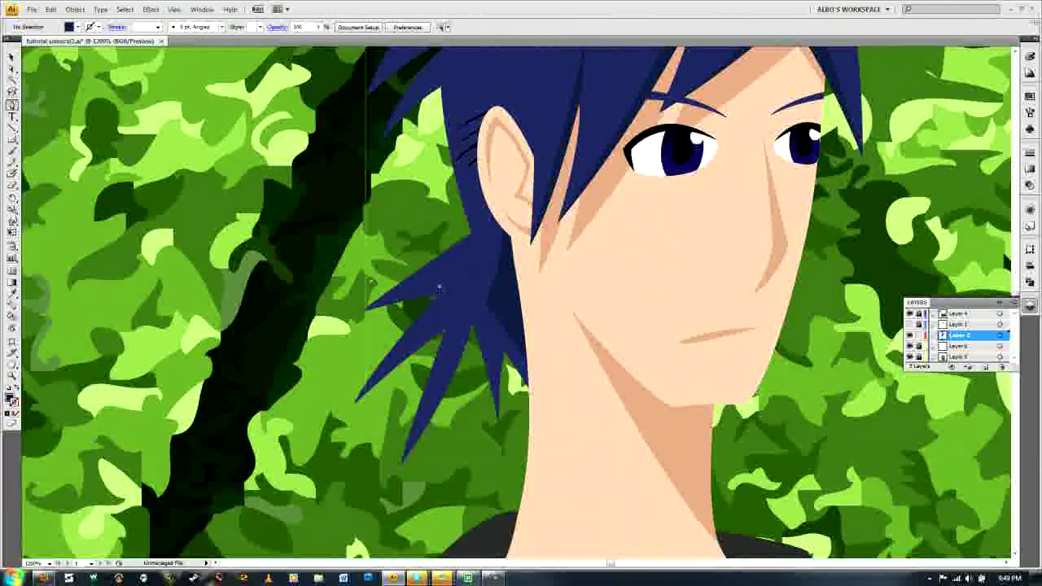
left_click(500, 228)
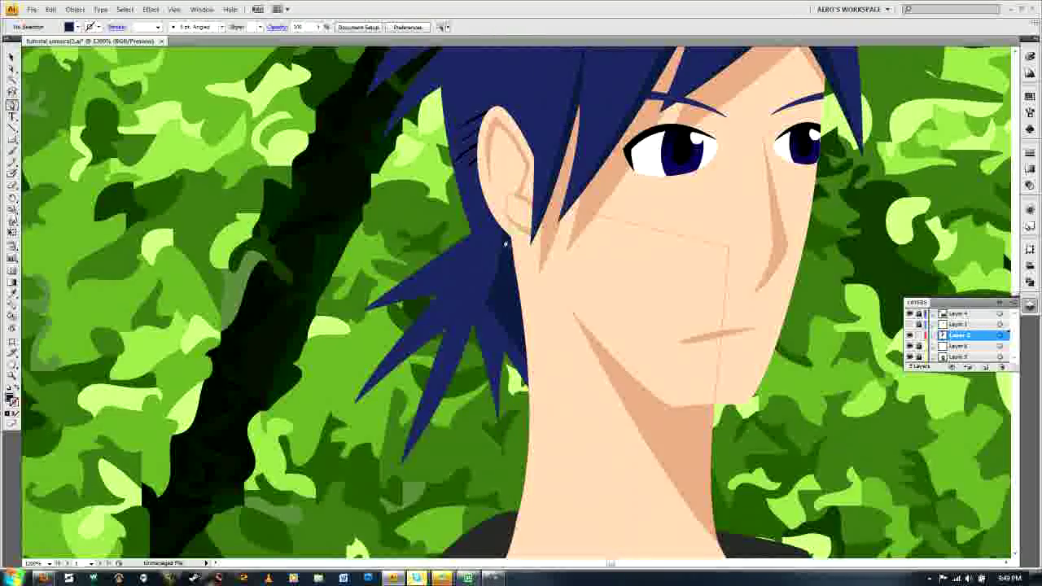
left_click(500, 283)
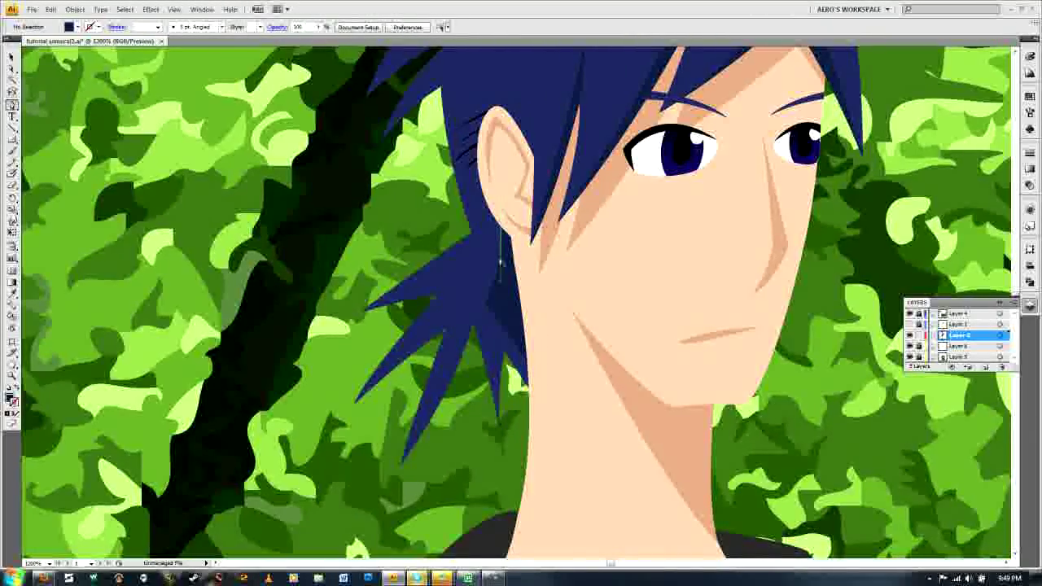
left_click(500, 260)
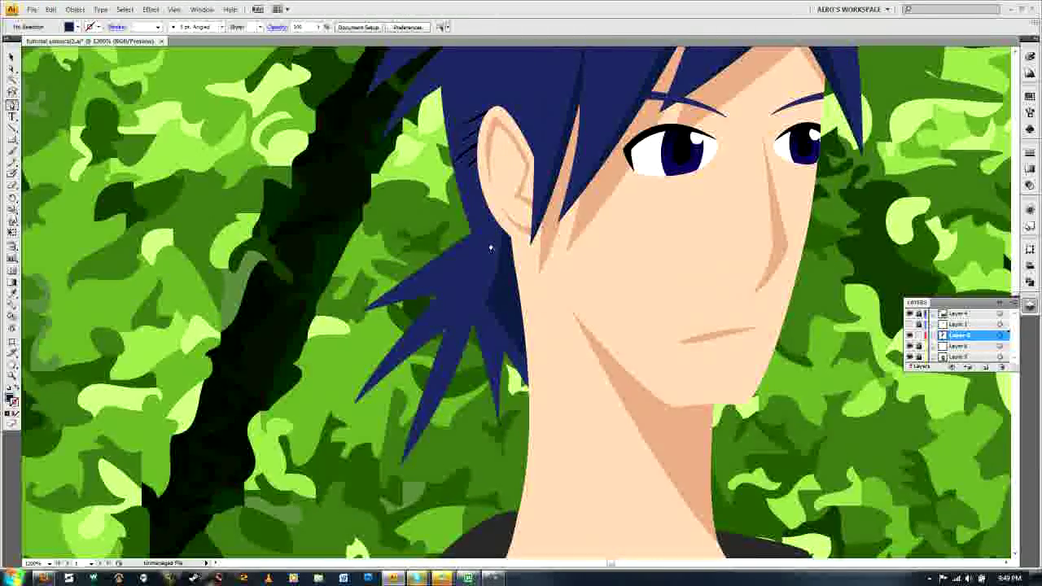
Step: Draw a new dark blue shading shape with the Pen tool, from behind the ear down across the ponytail spikes
left_click(470, 285)
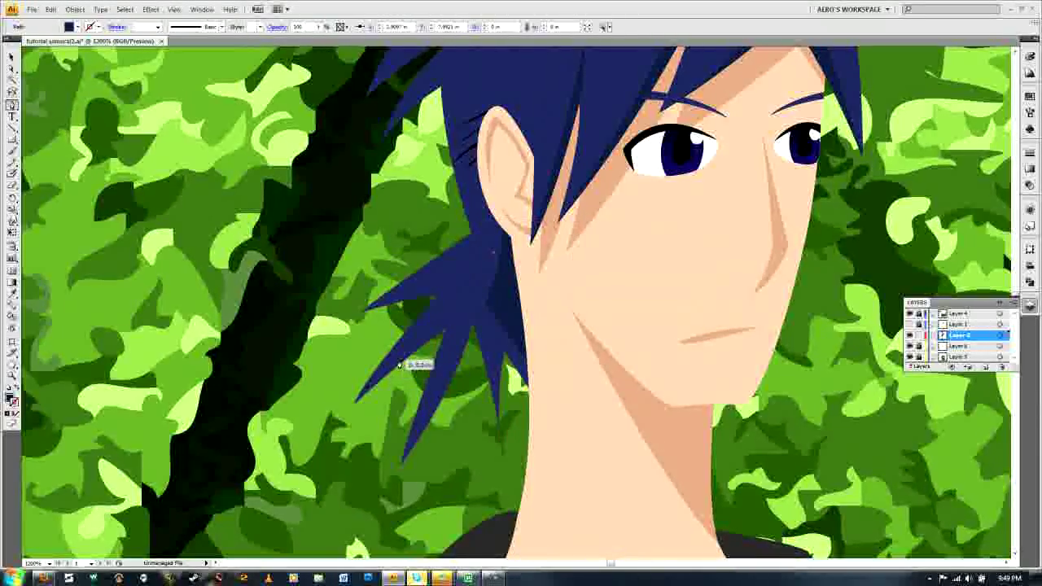
left_click_drag(399, 367, 366, 422)
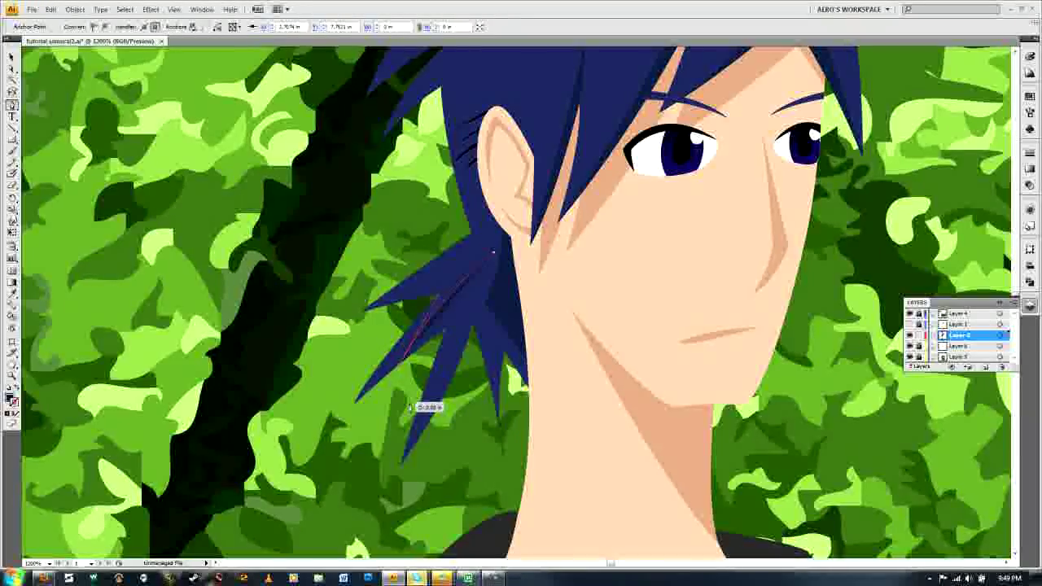
left_click(409, 446)
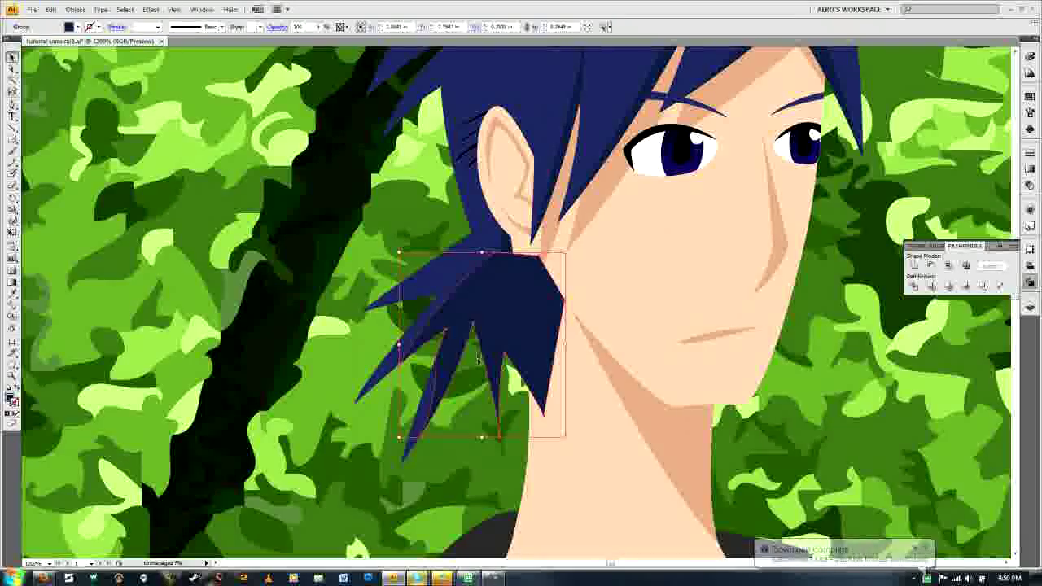
Step: Arrange the ponytail shading group behind the neck but in front of the base hair, and deselect it
right_click(503, 320)
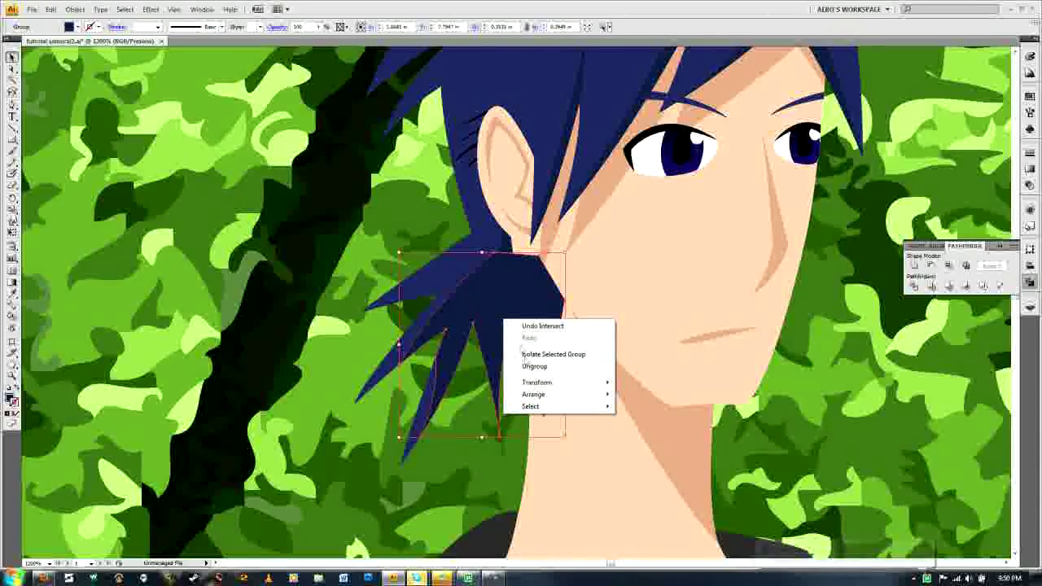
mouse_move(533, 396)
left_click(399, 394)
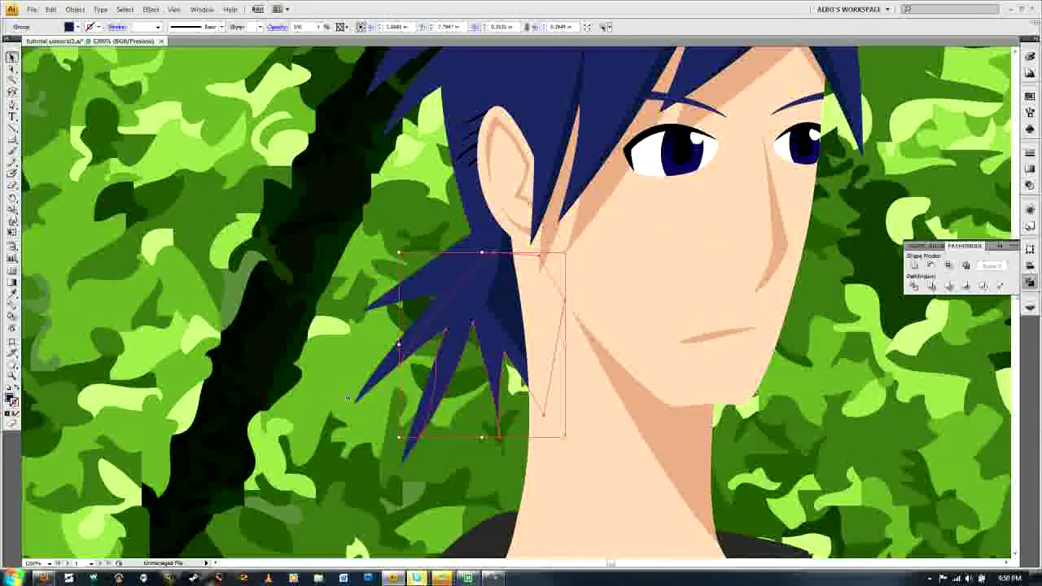
key("ctrl+bracketleft")
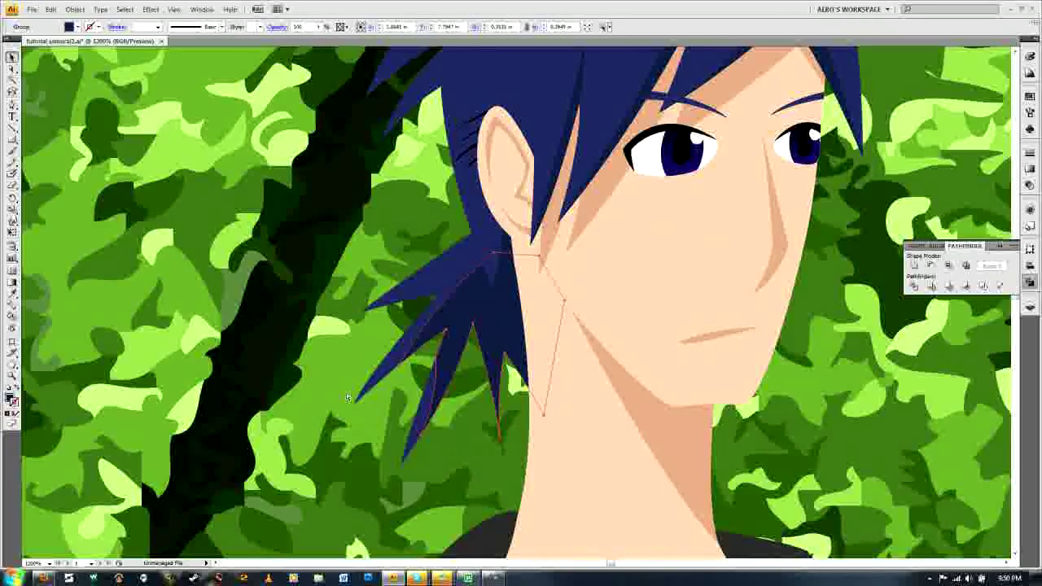
left_click(353, 396)
left_click(351, 328)
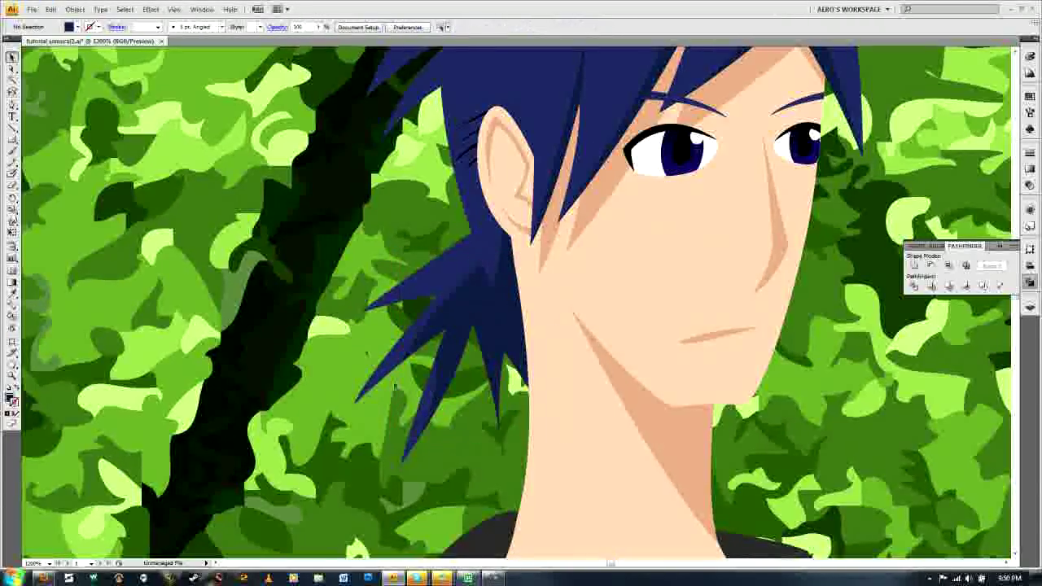
Step: Examine the shading on the samurai's ponytail, face, neck, collarbones and robe collar up close
scroll(407, 476, "down", 3)
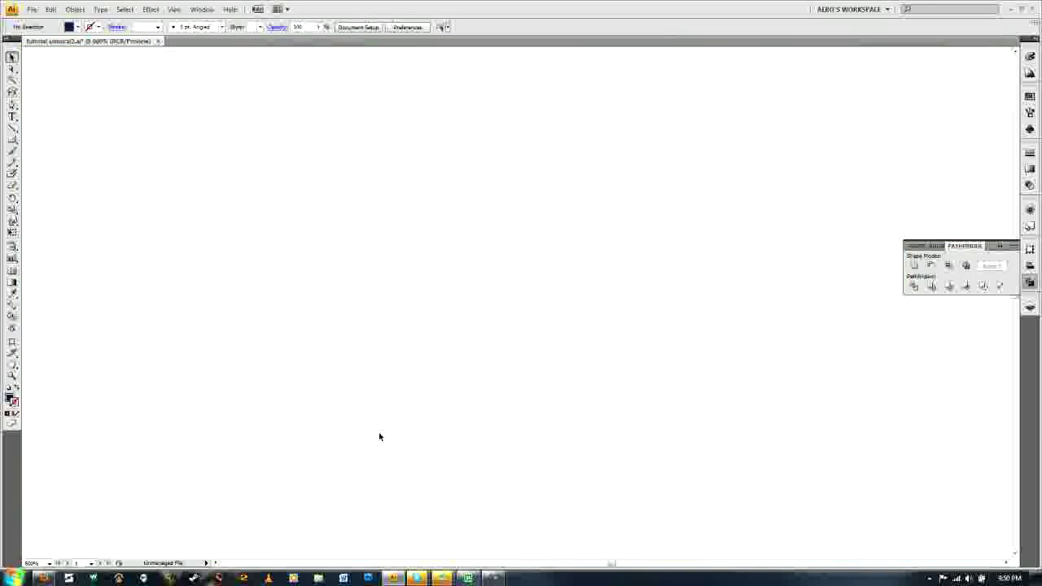
scroll(415, 364, "up", 2)
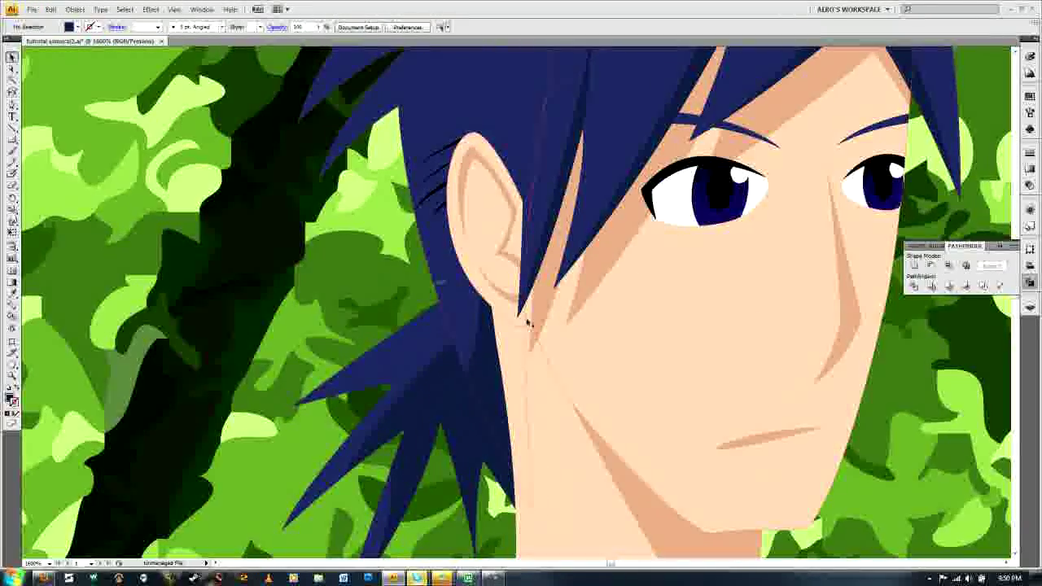
scroll(525, 326, "down", 1)
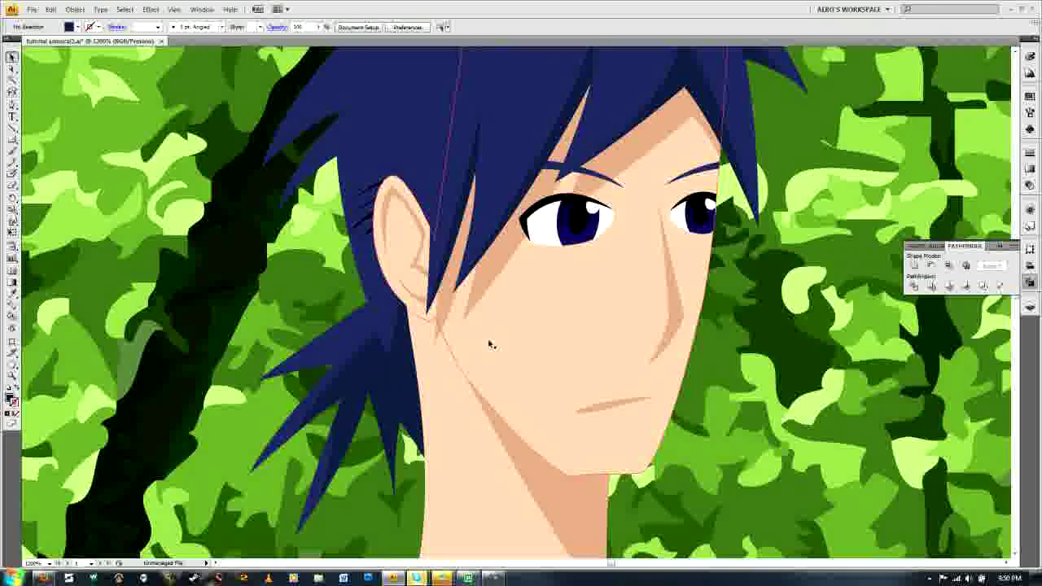
scroll(489, 346, "down", 1)
scroll(489, 345, "down", 5)
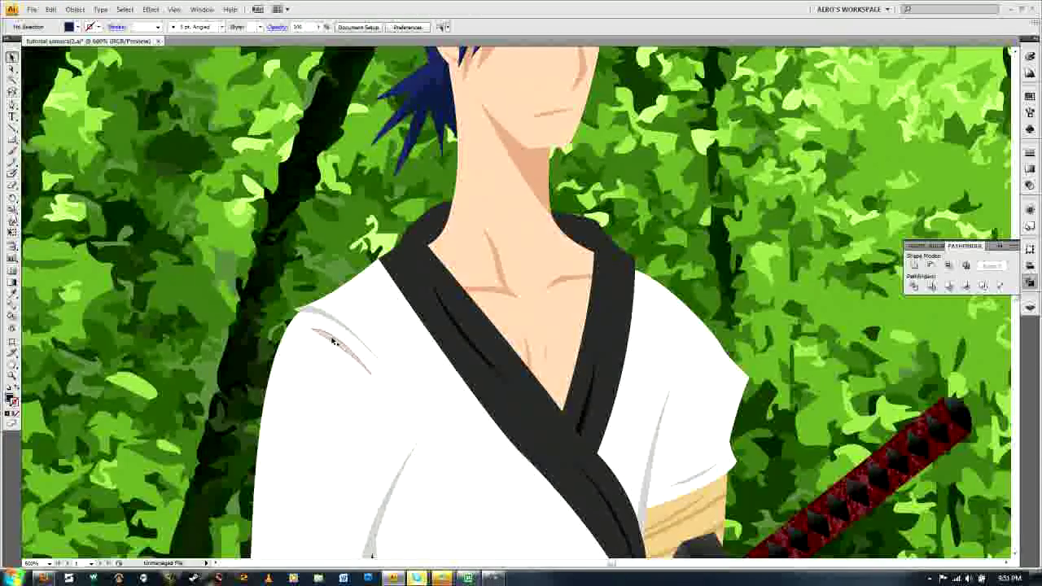
key("ctrl+plus")
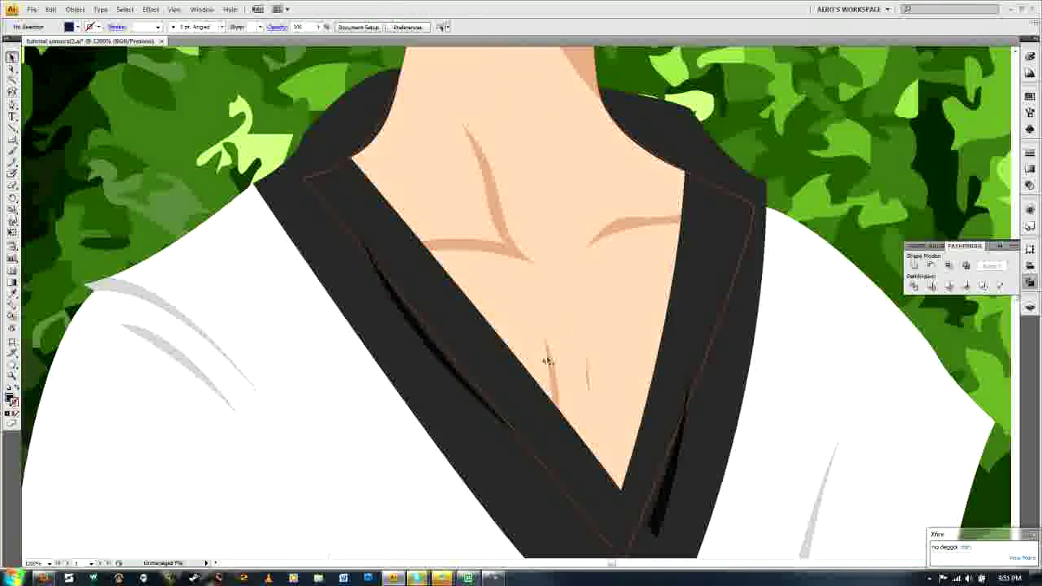
scroll(489, 251, "up", 1)
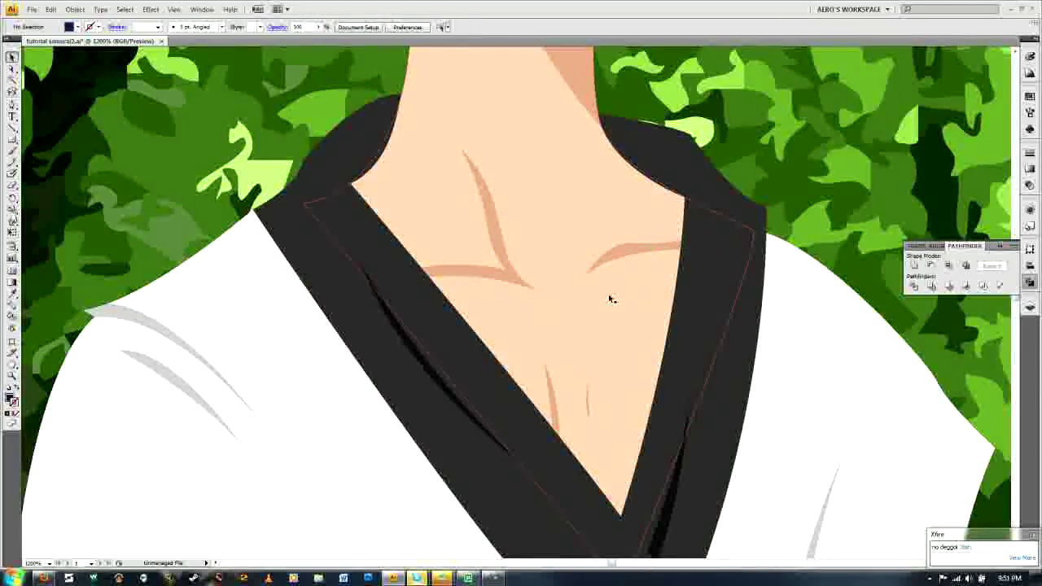
key("ctrl+minus")
scroll(598, 289, "up", 4)
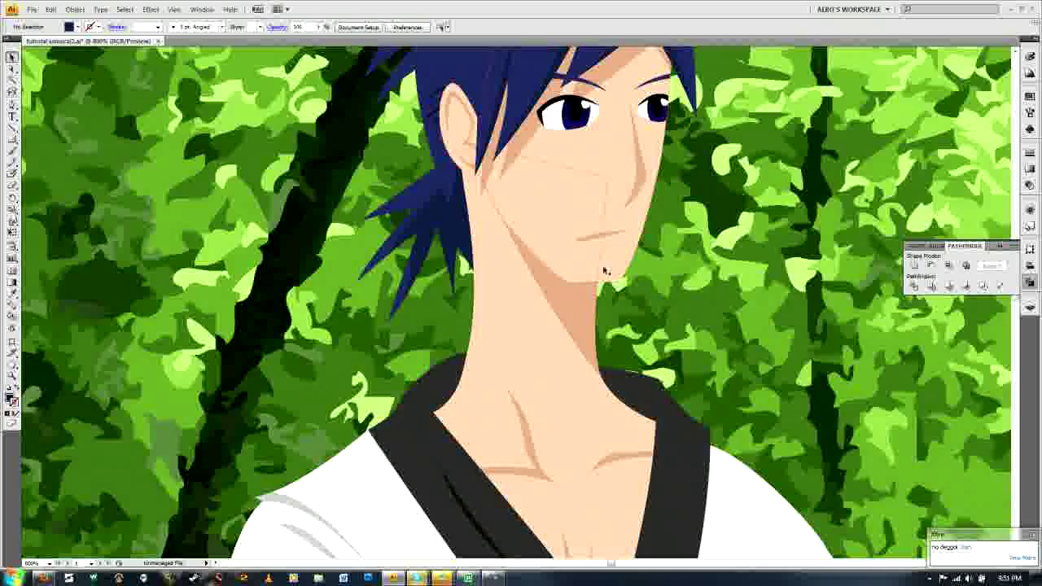
key("ctrl+plus")
scroll(611, 222, "up", 1)
scroll(611, 224, "up", 3)
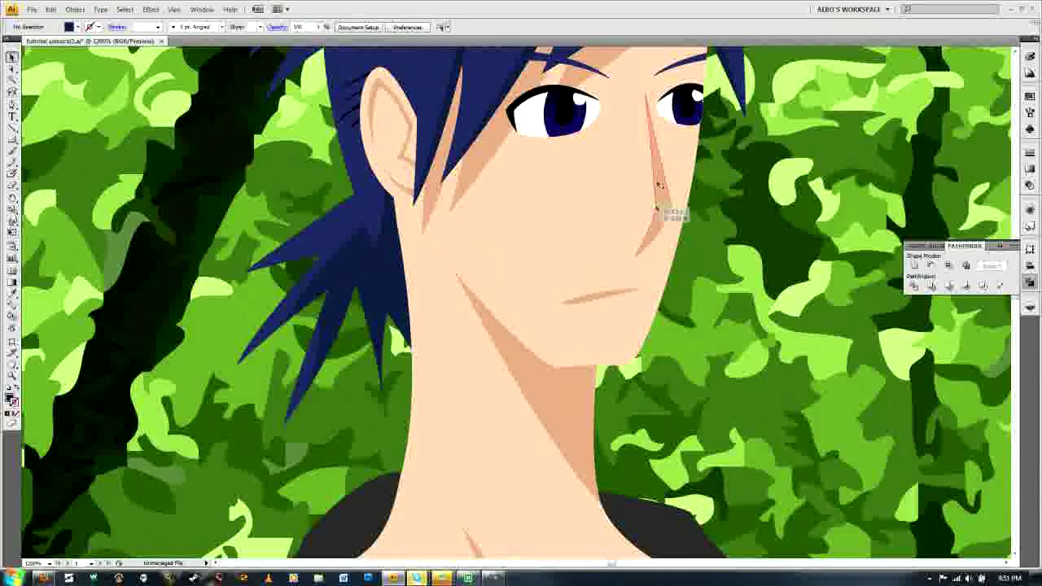
Step: Examine the whole samurai down to the foliage over the feet, and the gradient highlight on the scabbard
key("ctrl+minus")
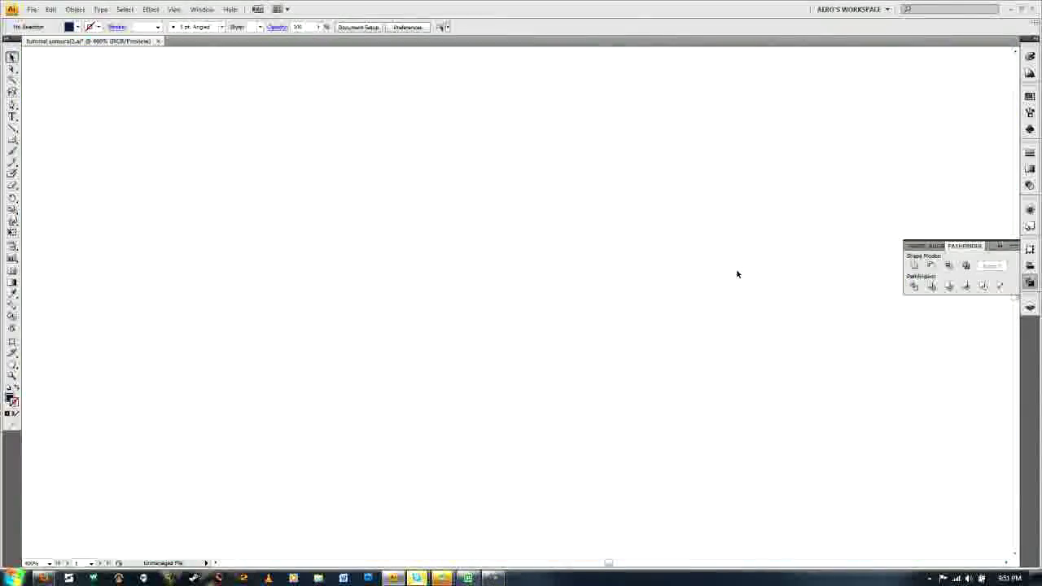
scroll(677, 316, "right", 3)
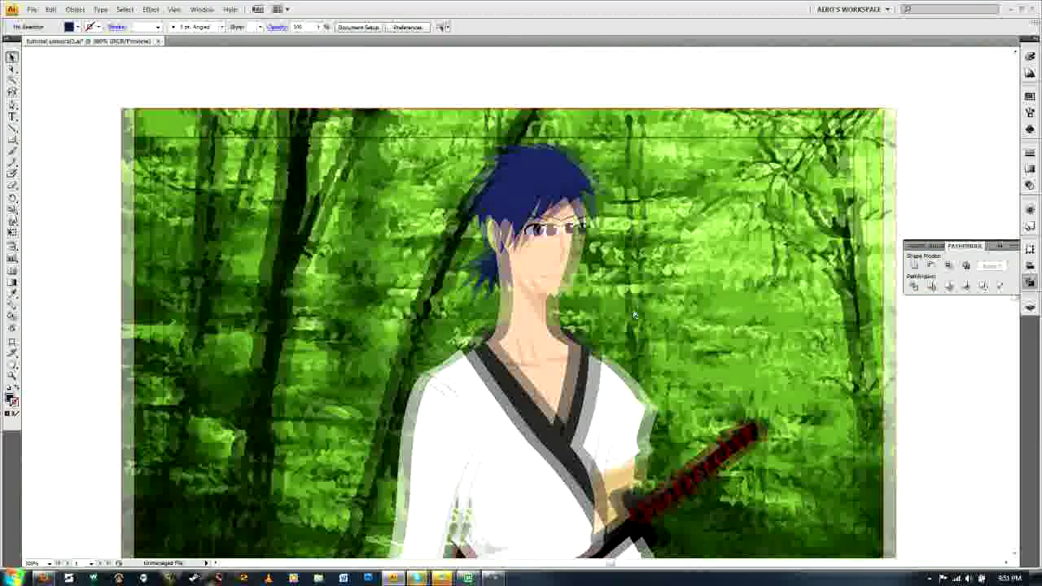
scroll(636, 313, "down", 3)
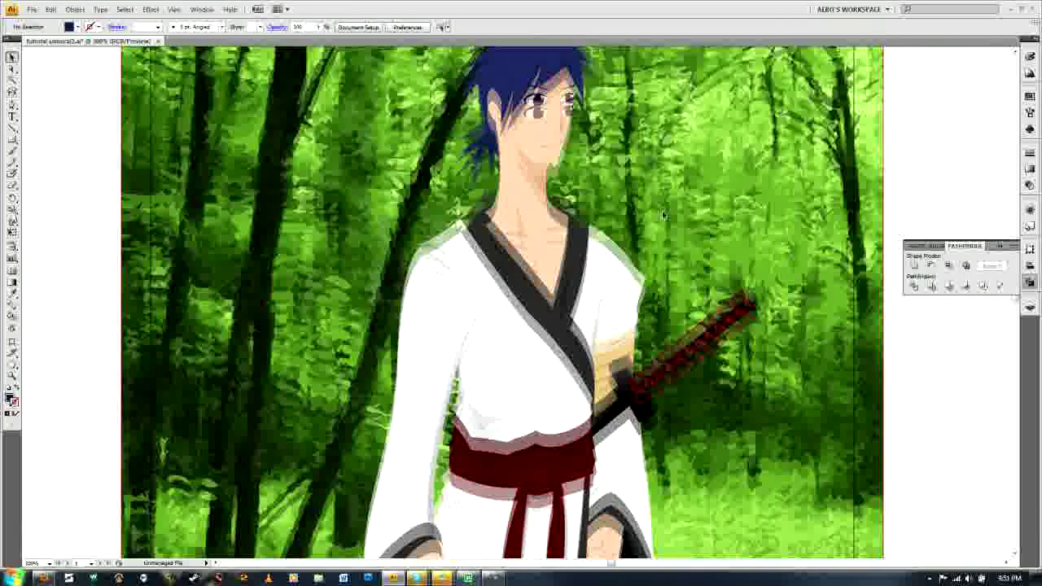
scroll(664, 215, "down", 5)
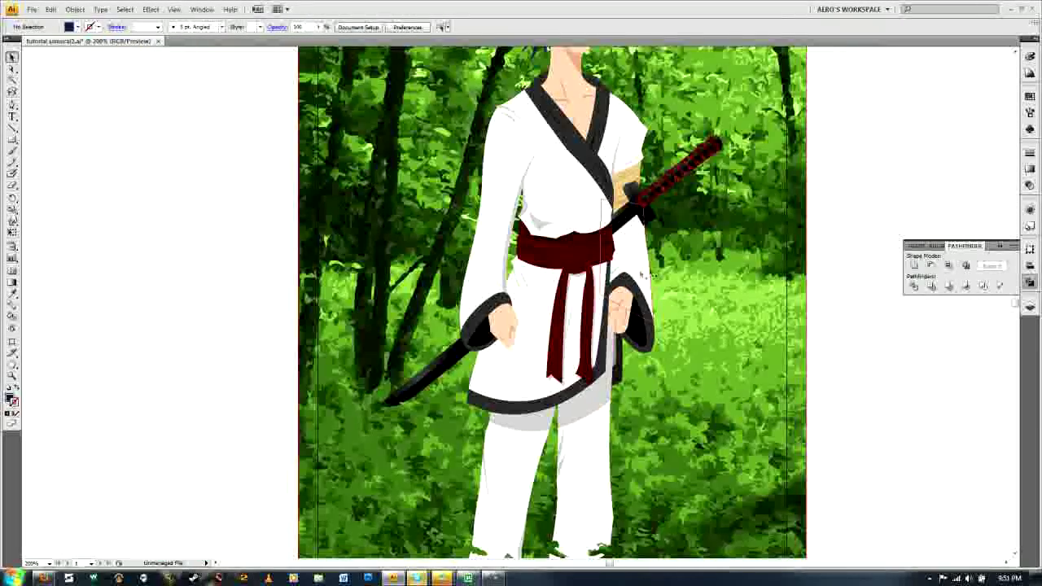
scroll(691, 279, "down", 2)
scroll(689, 280, "down", 3)
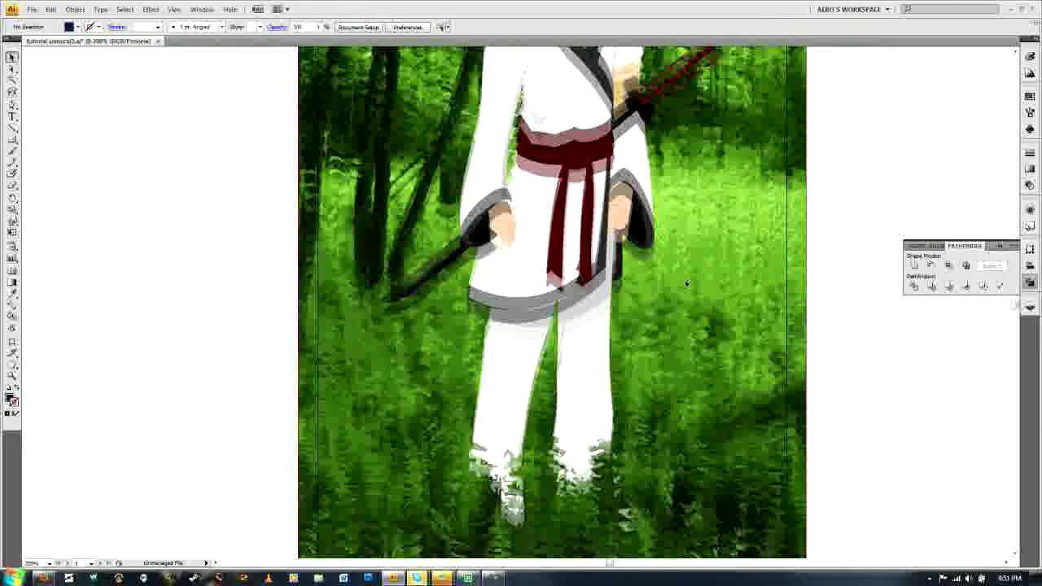
scroll(684, 284, "down", 1)
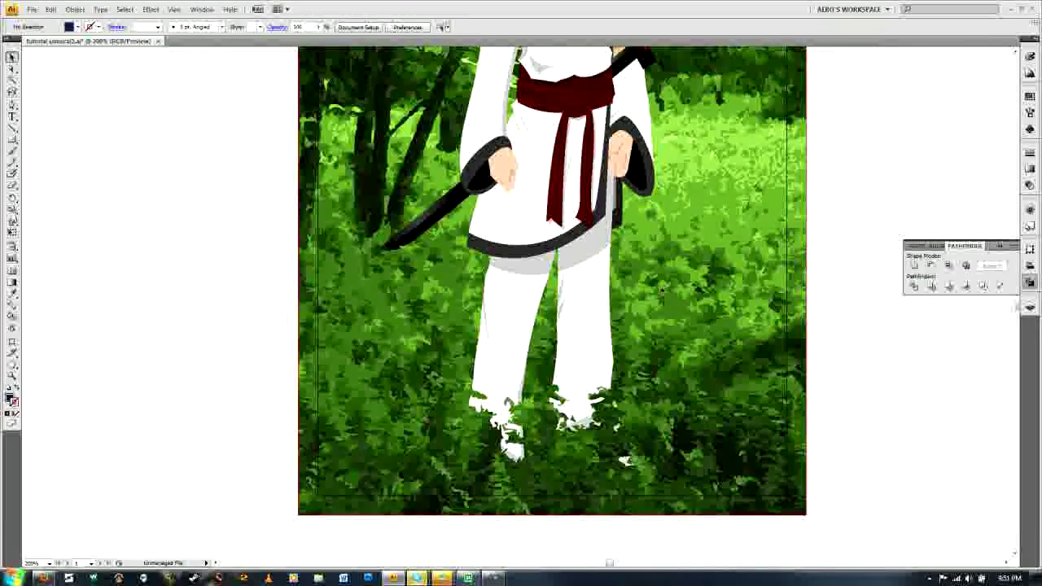
scroll(666, 289, "up", 2)
scroll(406, 278, "up", 4)
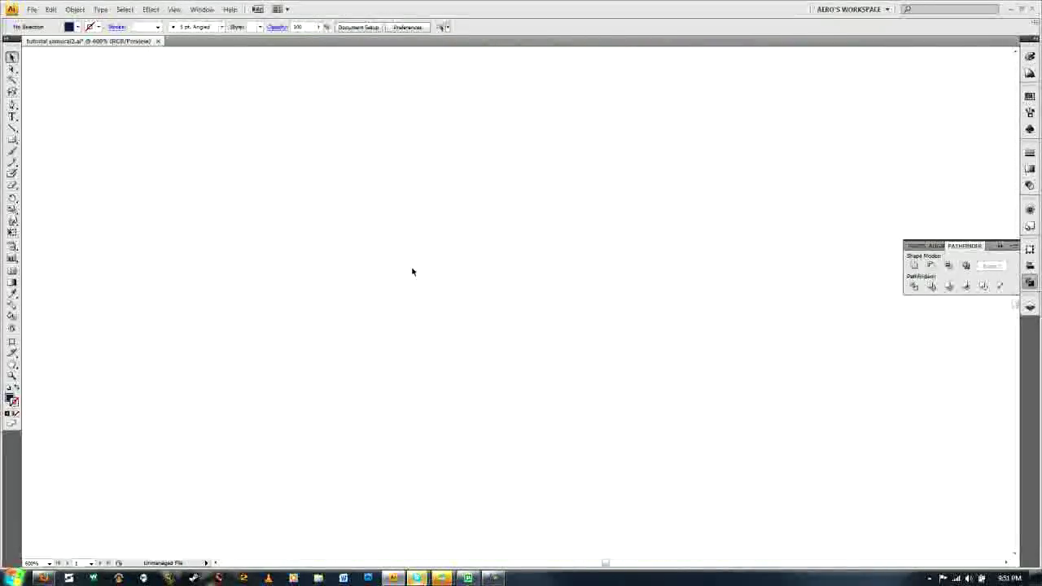
scroll(495, 319, "up", 3)
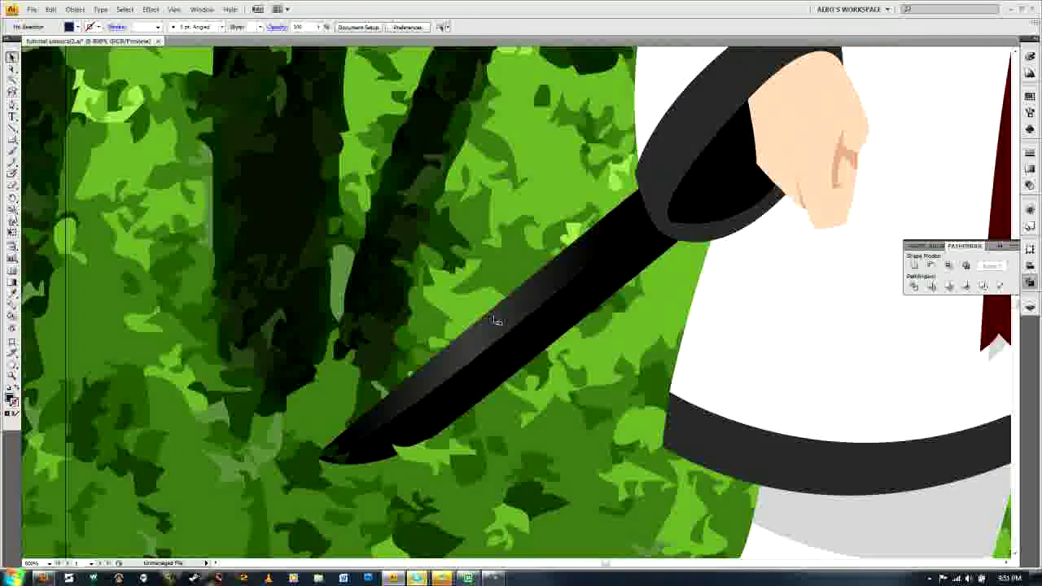
scroll(494, 318, "down", 2)
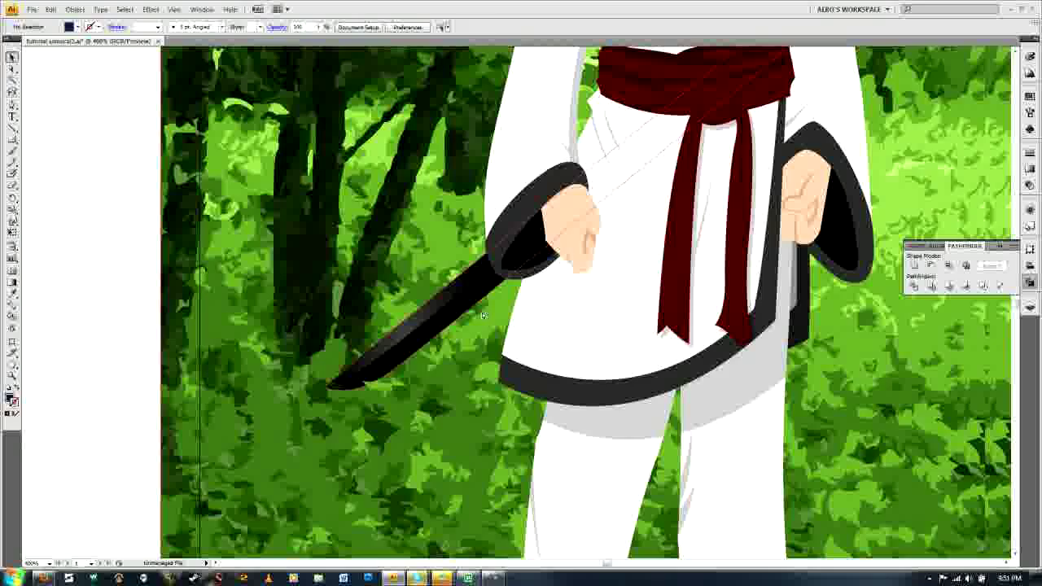
Step: Select the highlight along the scabbard and examine its linear gradient settings
left_click_drag(490, 317, 450, 344)
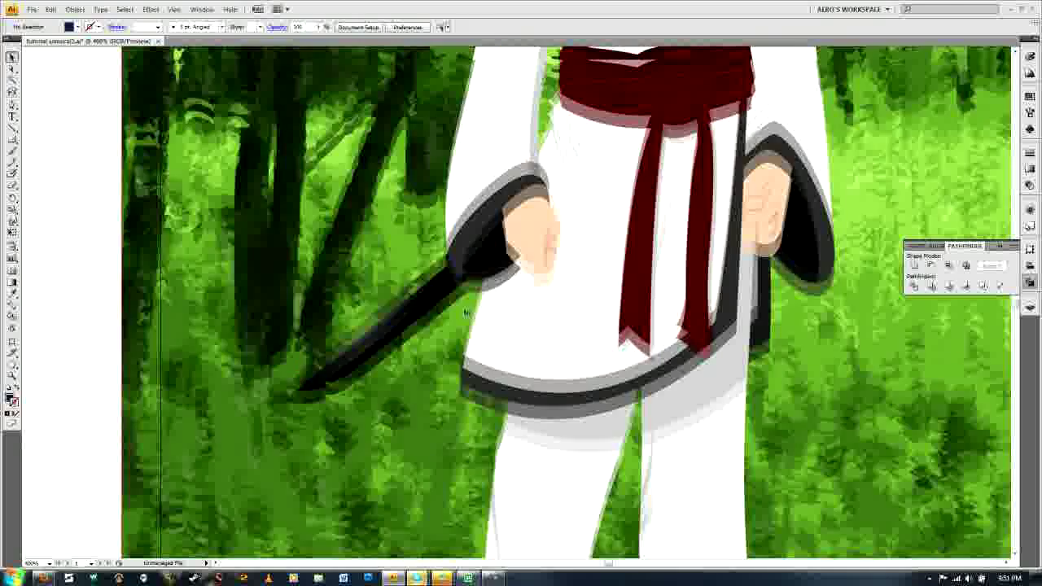
left_click(363, 365)
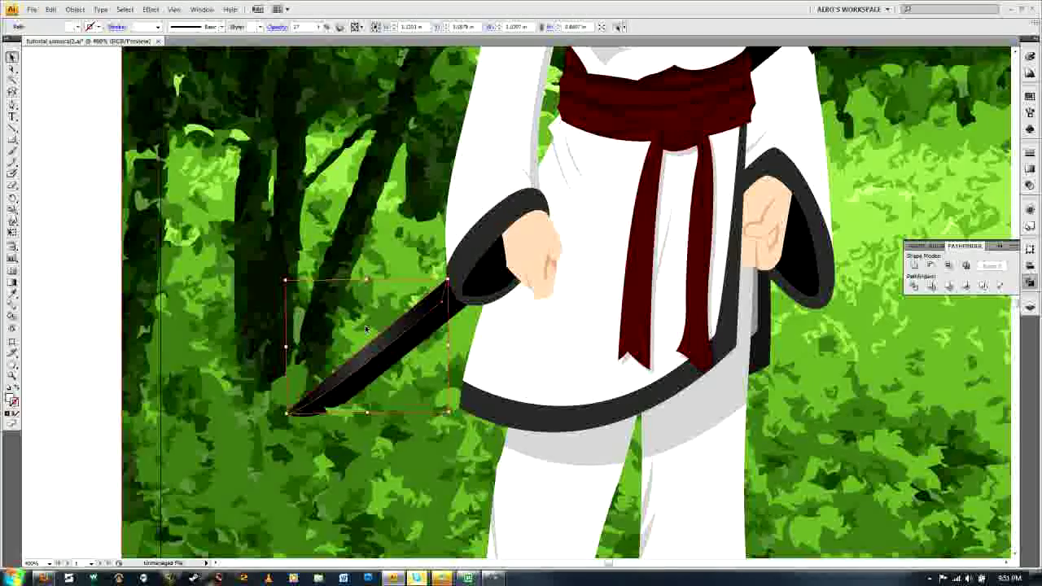
scroll(365, 329, "up", 1)
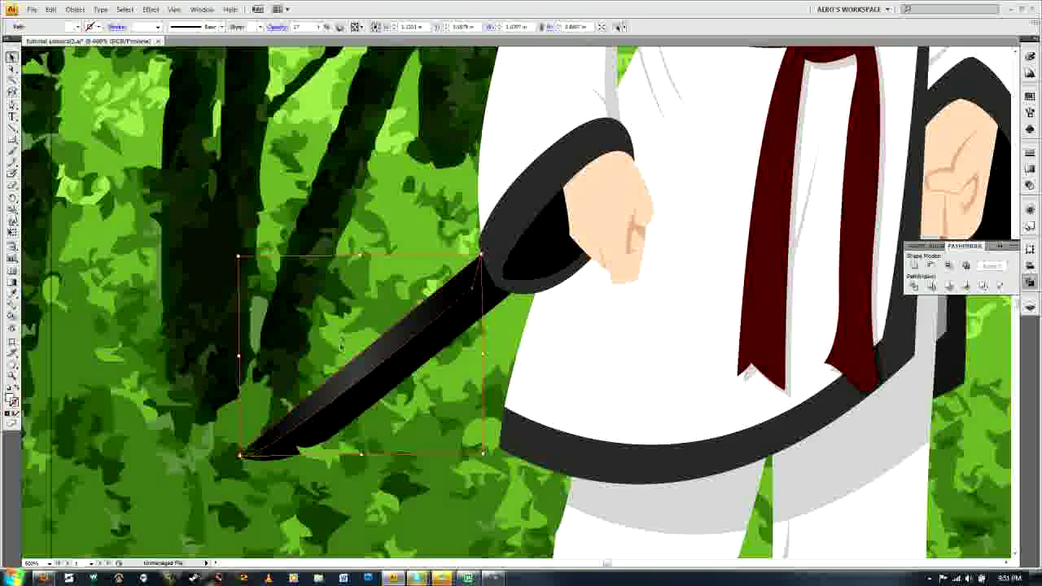
left_click(447, 505)
left_click(350, 383)
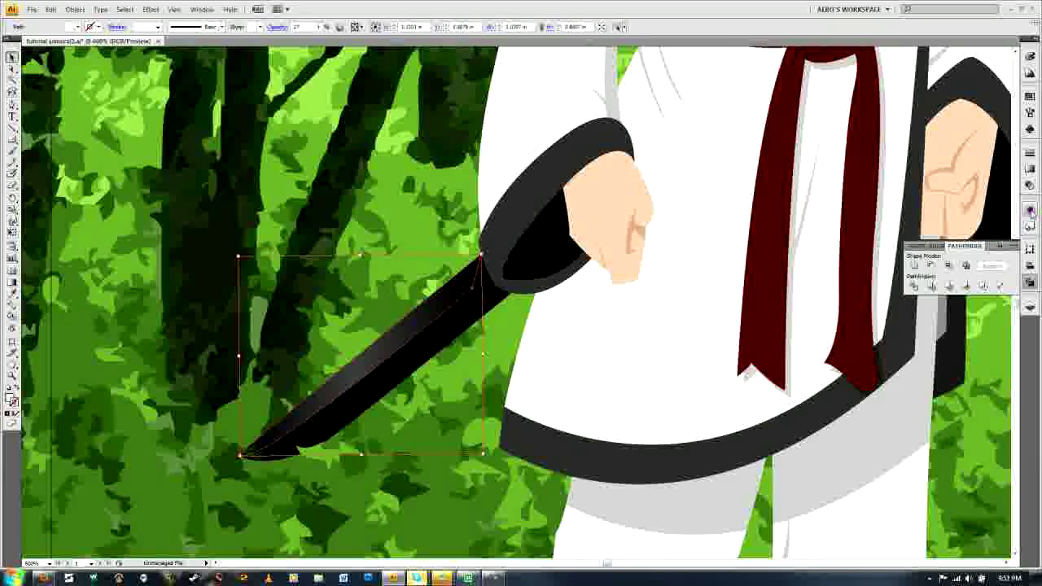
left_click(1030, 168)
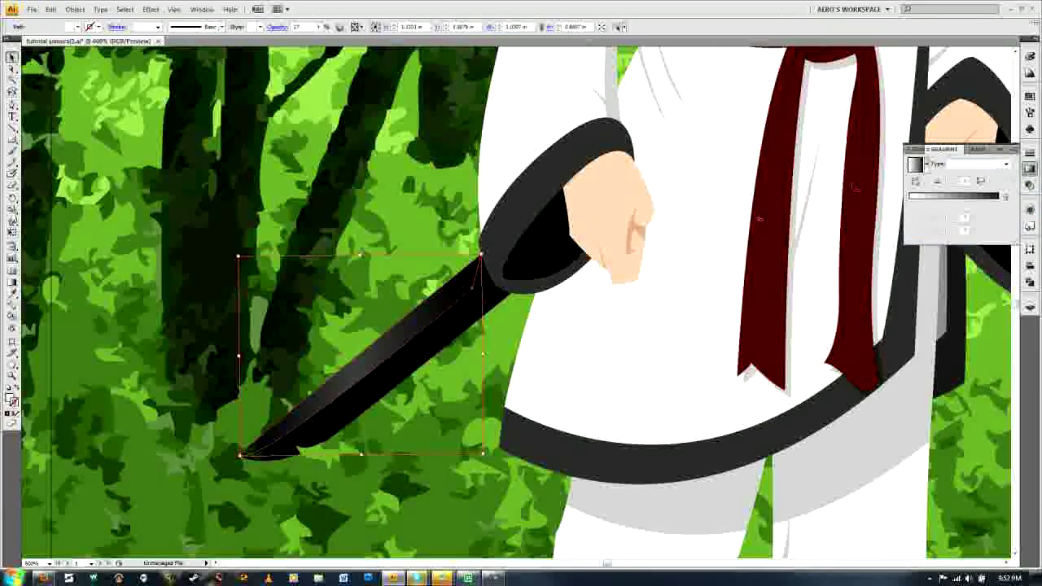
left_click(500, 343)
left_click(396, 336)
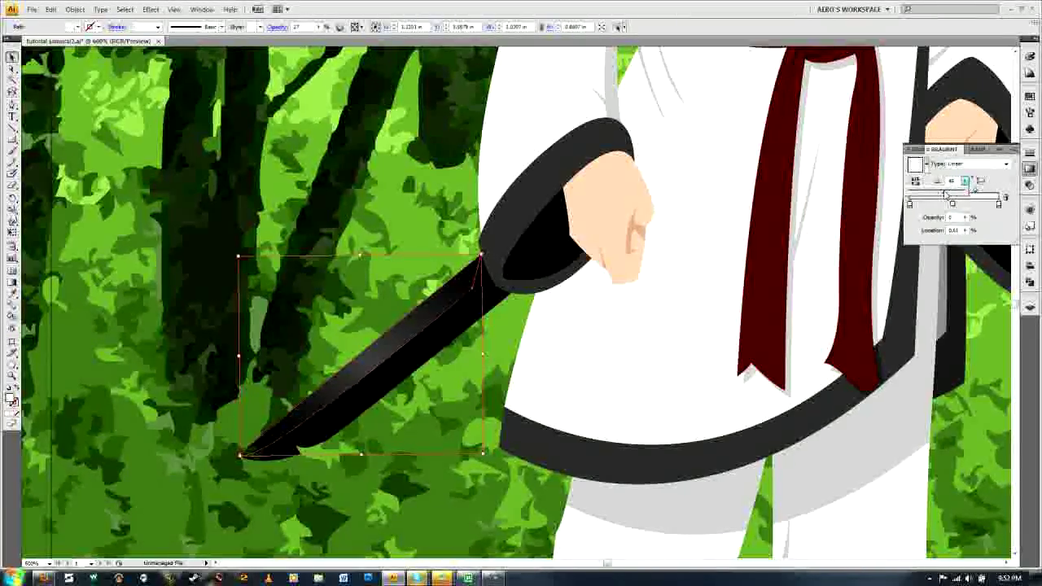
left_click_drag(945, 195, 943, 195)
left_click(913, 181)
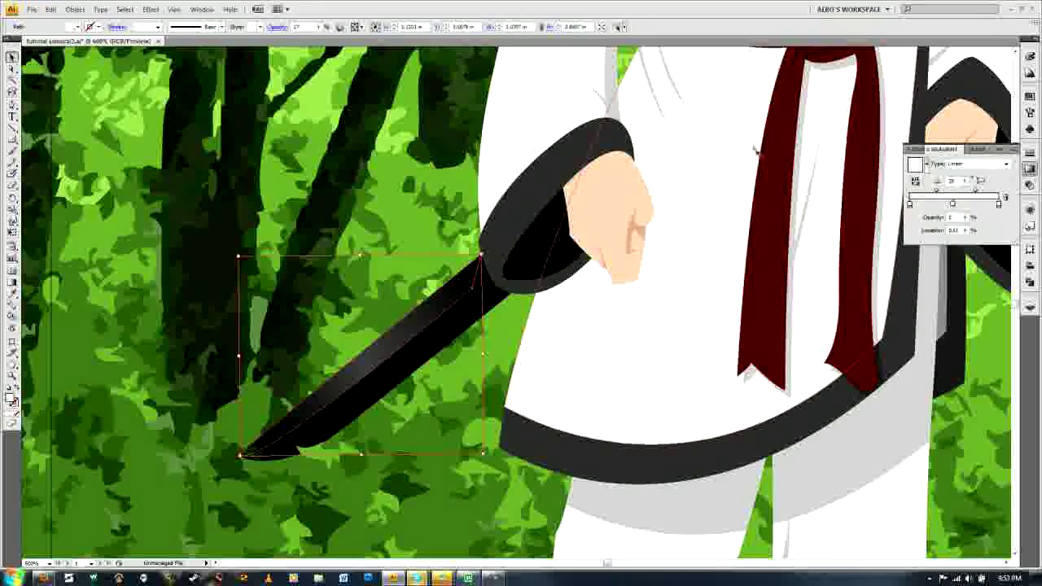
Step: Try a higher opacity on the scabbard highlight, restore it to 27%, and deselect the highlight
left_click(318, 36)
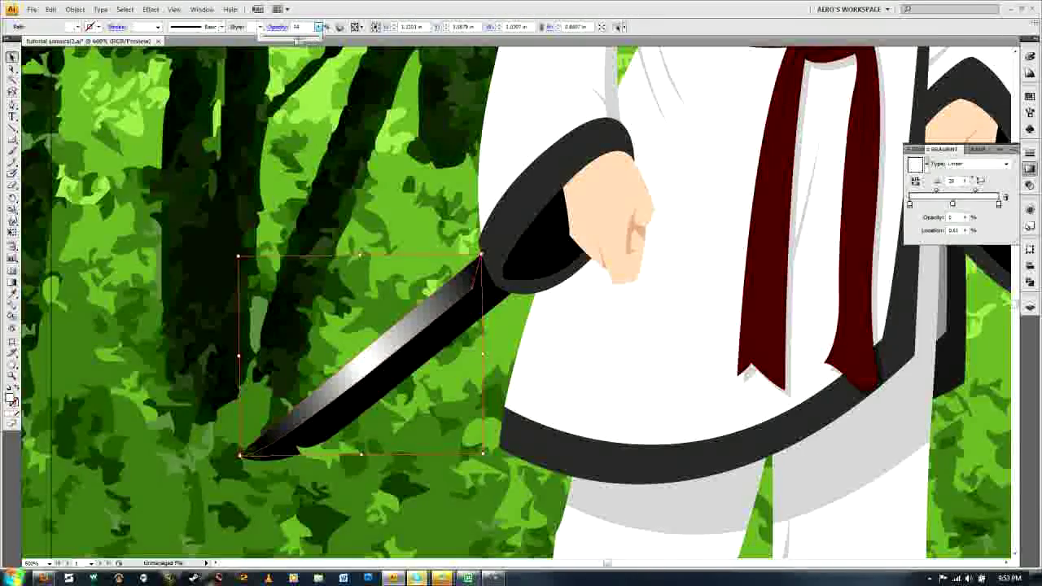
left_click_drag(279, 40, 278, 40)
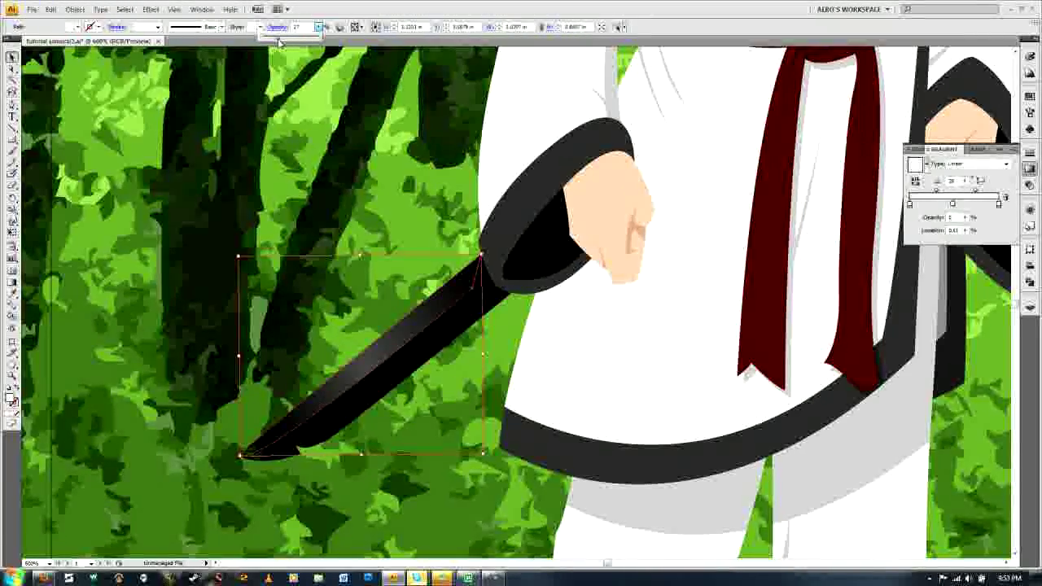
left_click(313, 133)
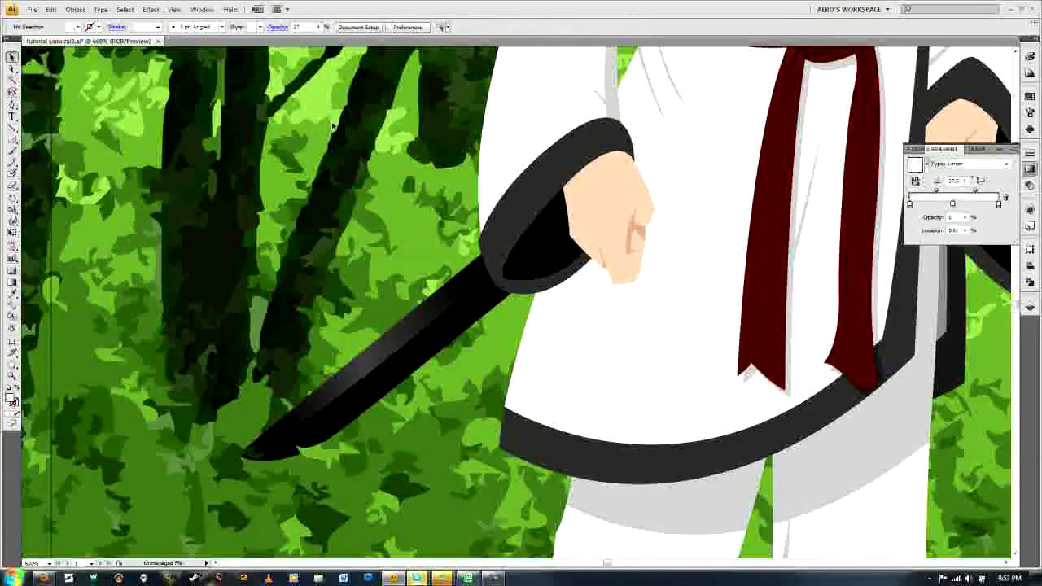
Step: Close the gradient settings and examine the whole samurai against the forest from the feet up to the head
scroll(337, 132, "down", 3)
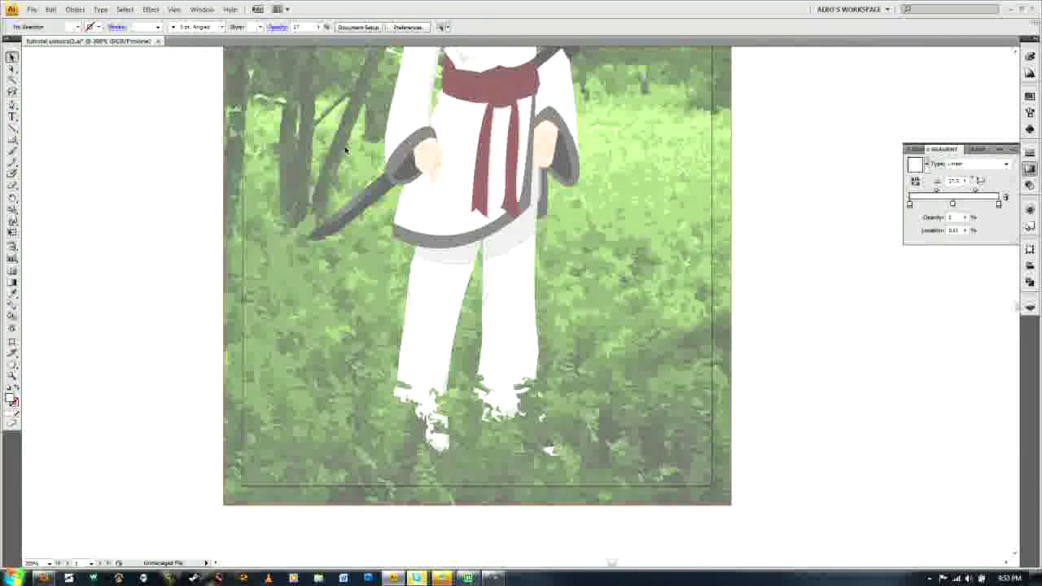
scroll(355, 161, "right", 3)
scroll(445, 153, "up", 7)
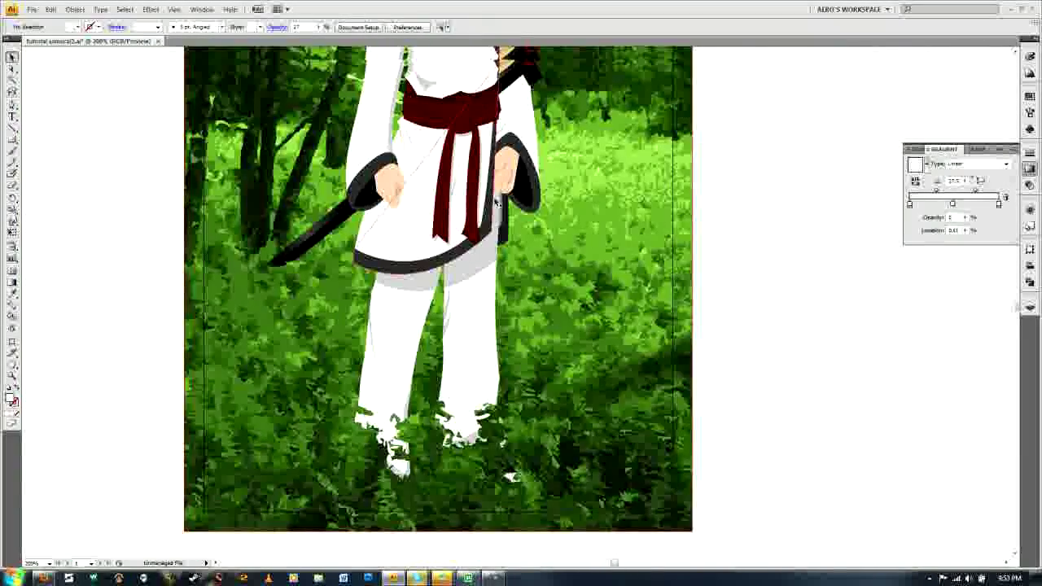
scroll(499, 173, "down", 1)
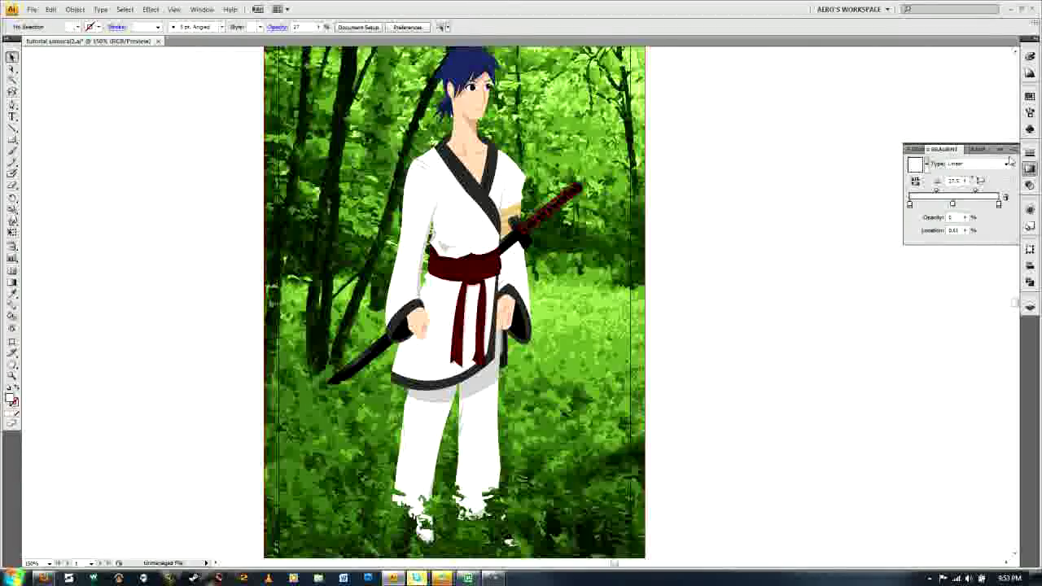
left_click(1030, 169)
scroll(454, 301, "up", 1)
scroll(480, 285, "up", 1)
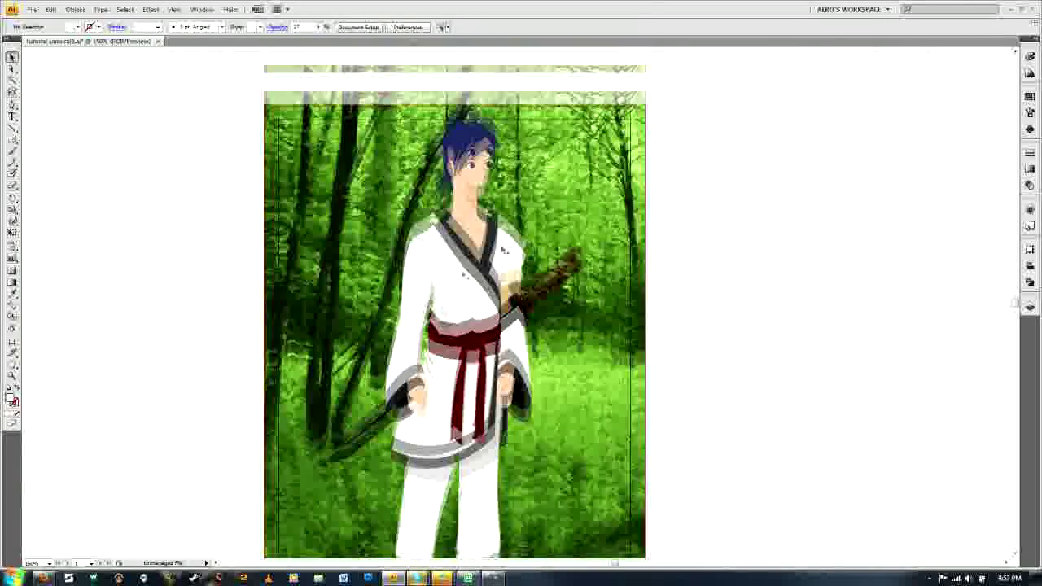
scroll(481, 285, "left", 4)
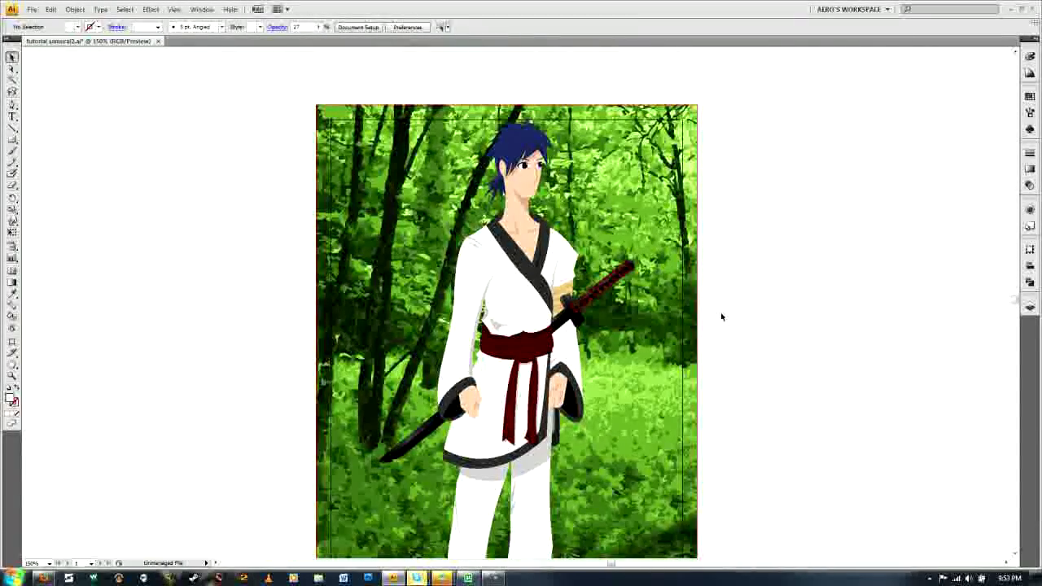
Step: Hide the foreground foliage on Layer 4 and the two layers beneath the character, isolating the samurai
left_click(1030, 306)
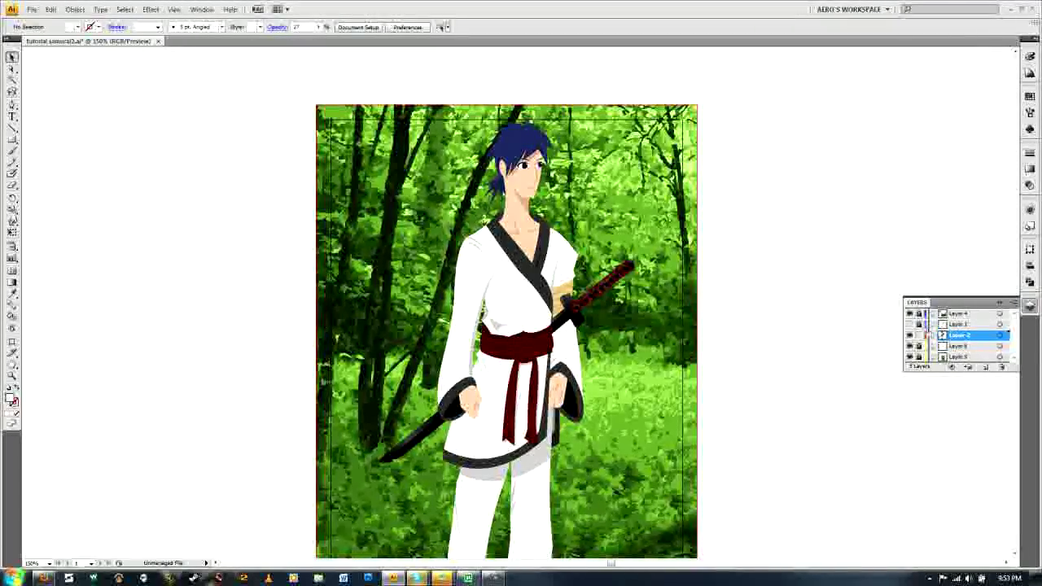
left_click(909, 314)
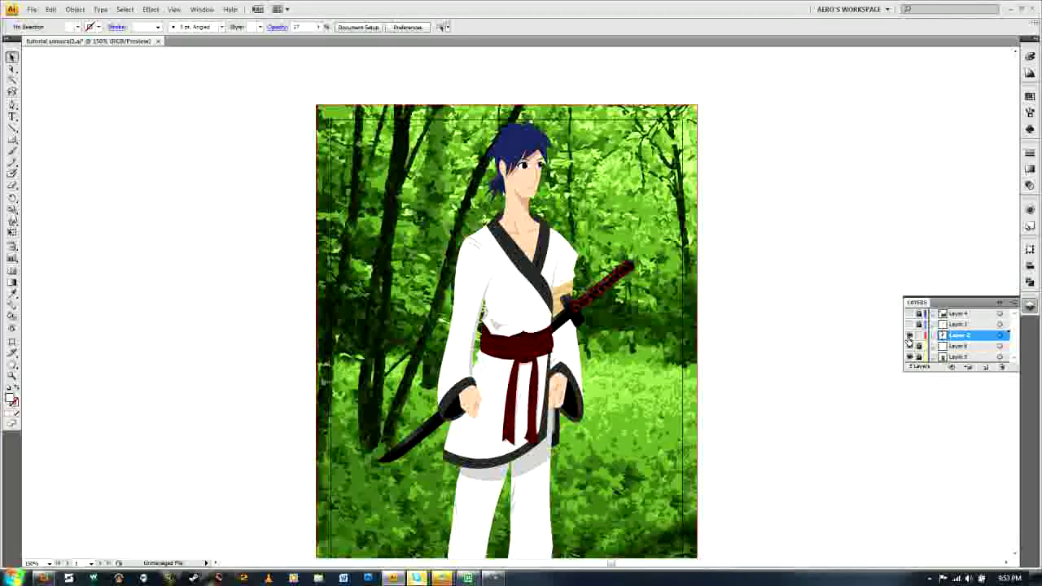
scroll(905, 352, "down", 4)
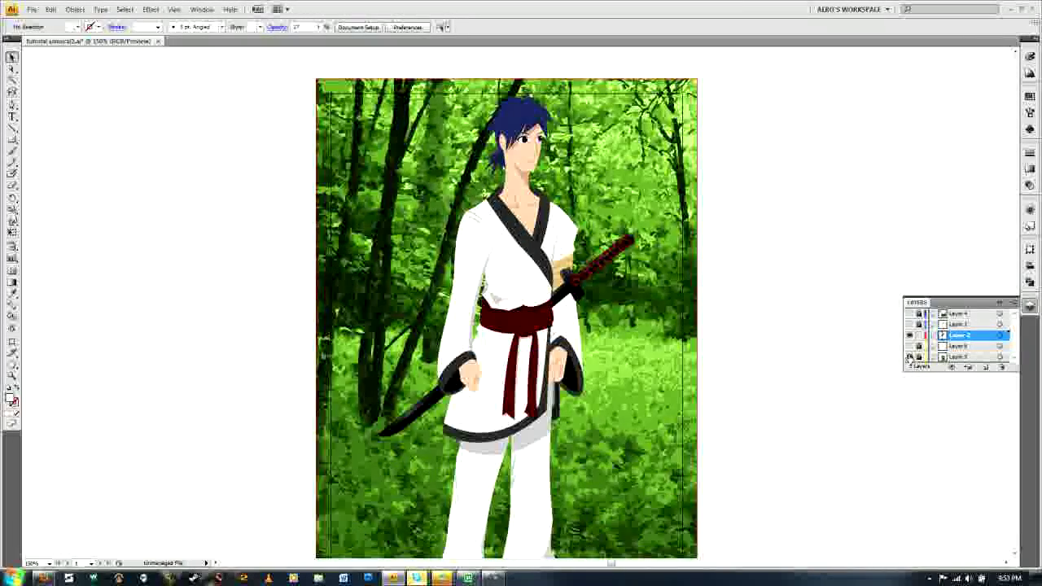
left_click(910, 347)
left_click(909, 356)
scroll(780, 328, "down", 3)
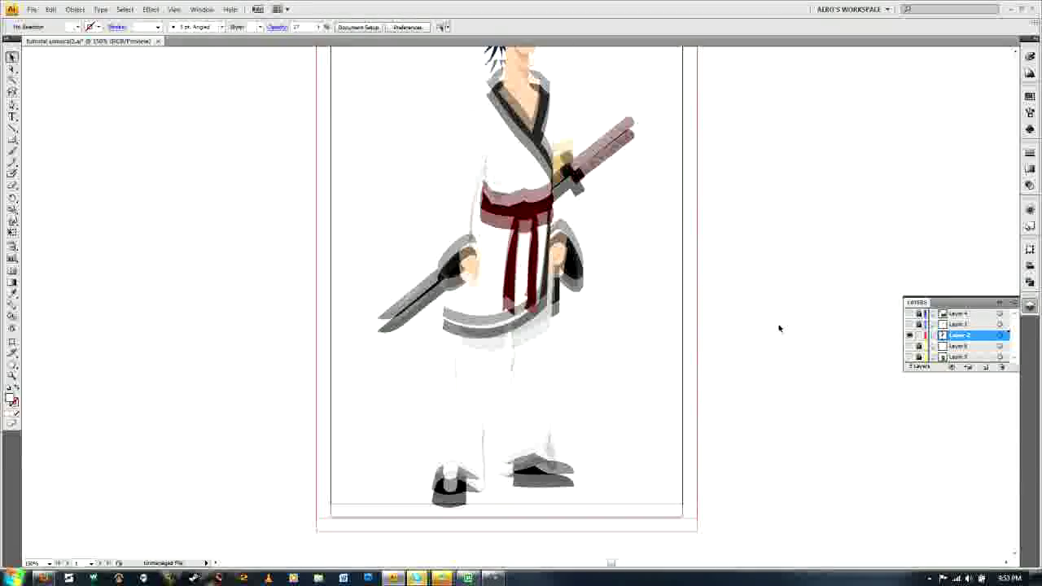
scroll(779, 328, "up", 1)
Step: Show the forest background, the layer directly beneath the samurai, and the foreground foliage on Layer 4 again
left_click(909, 357)
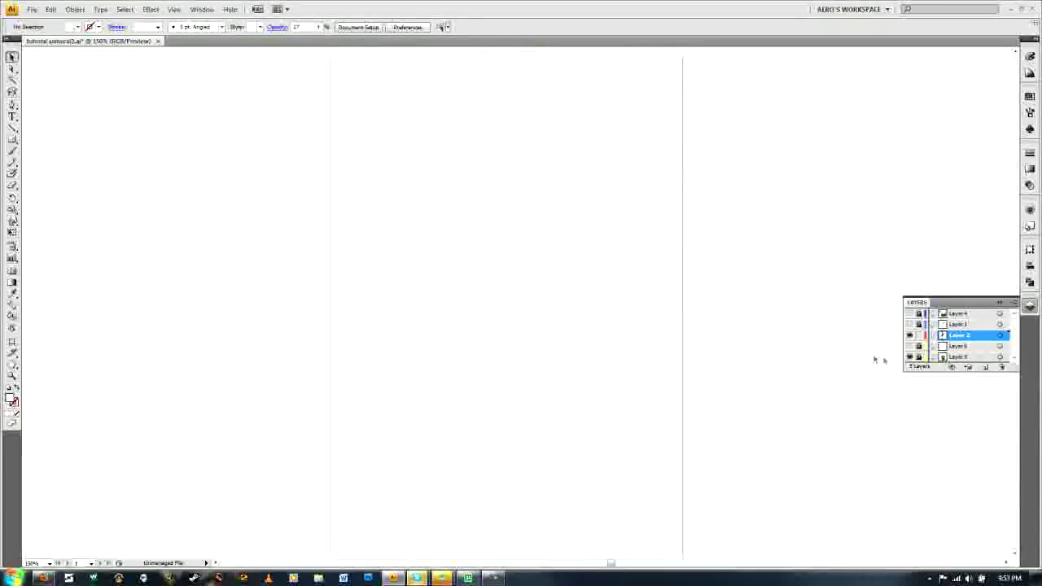
scroll(732, 298, "down", 3)
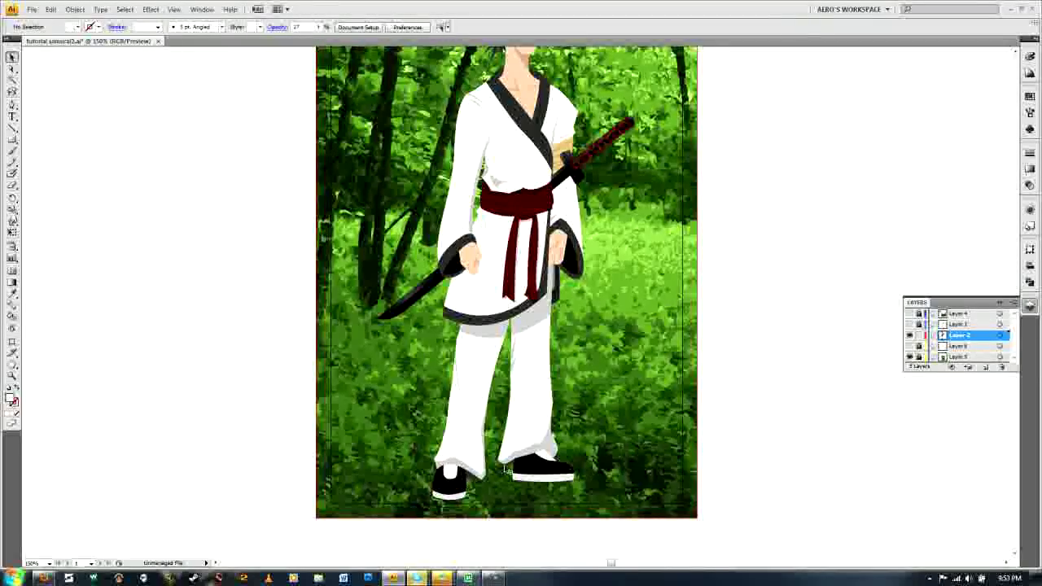
left_click(909, 346)
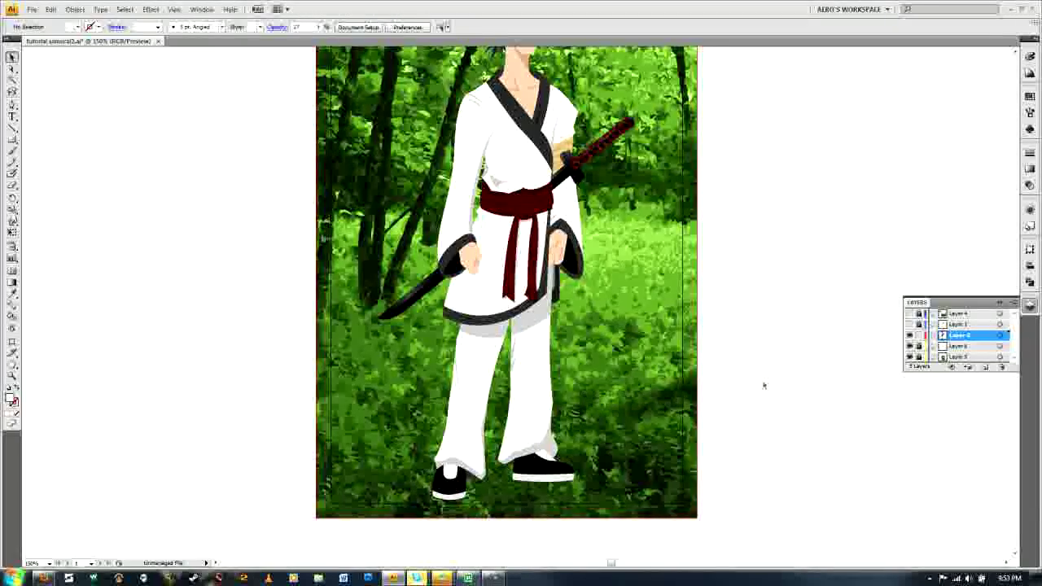
scroll(905, 326, "up", 2)
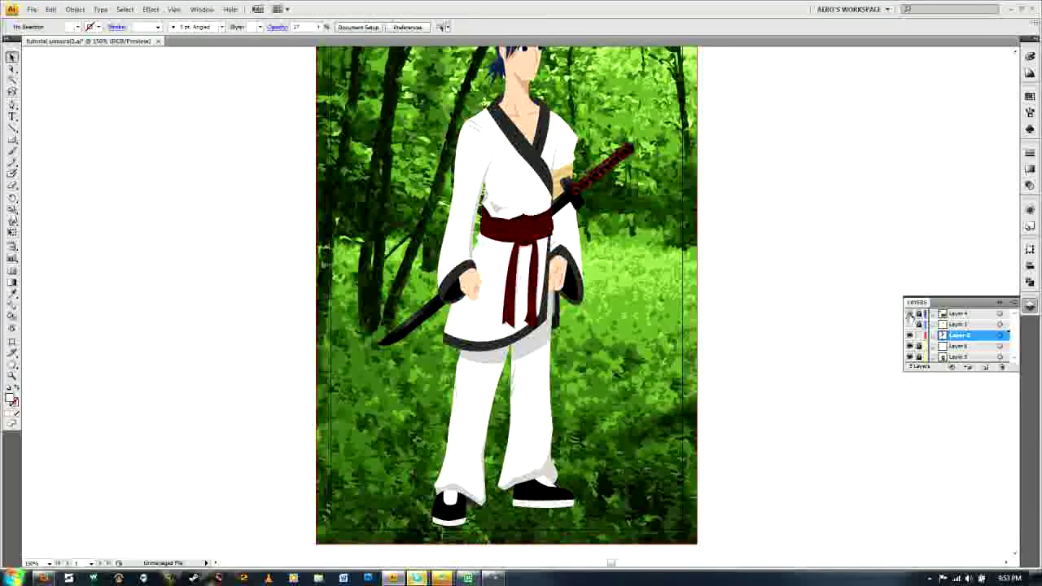
left_click(910, 314)
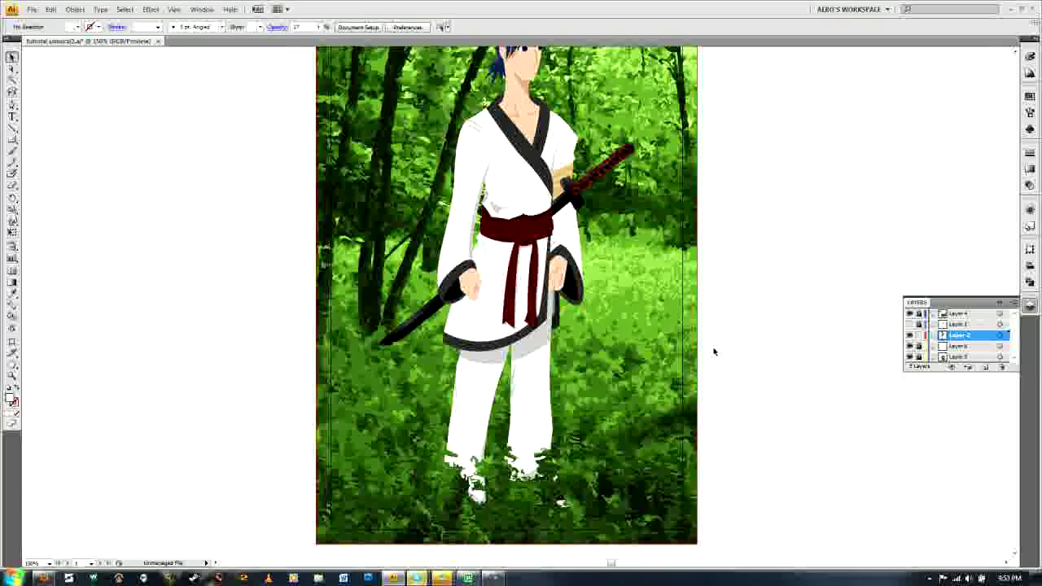
Step: Examine the finger crease shading on both of the samurai's hands up close
scroll(609, 388, "up", 1)
scroll(609, 388, "up", 5)
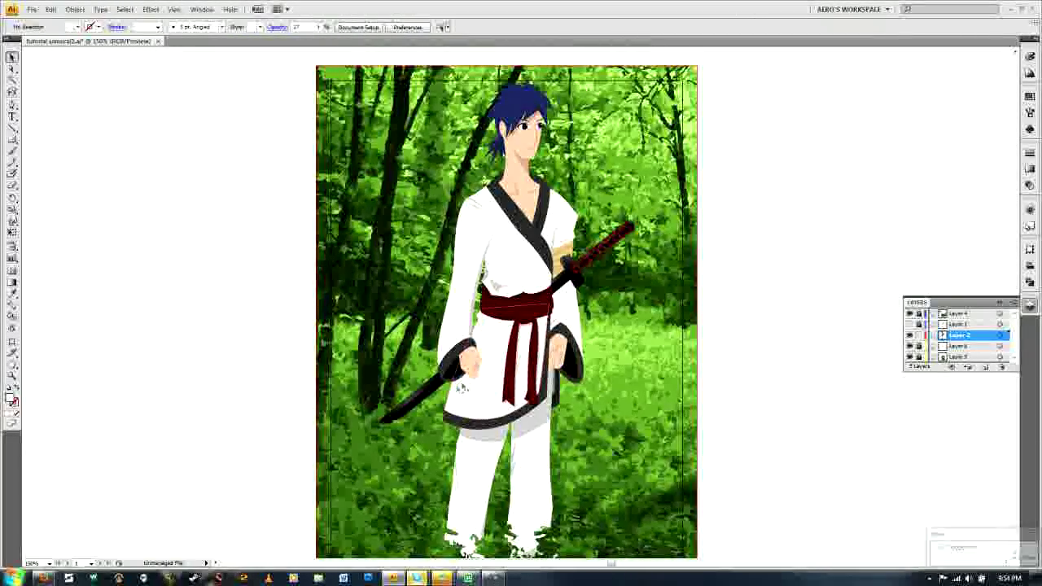
scroll(471, 380, "up", 1)
scroll(491, 350, "up", 2)
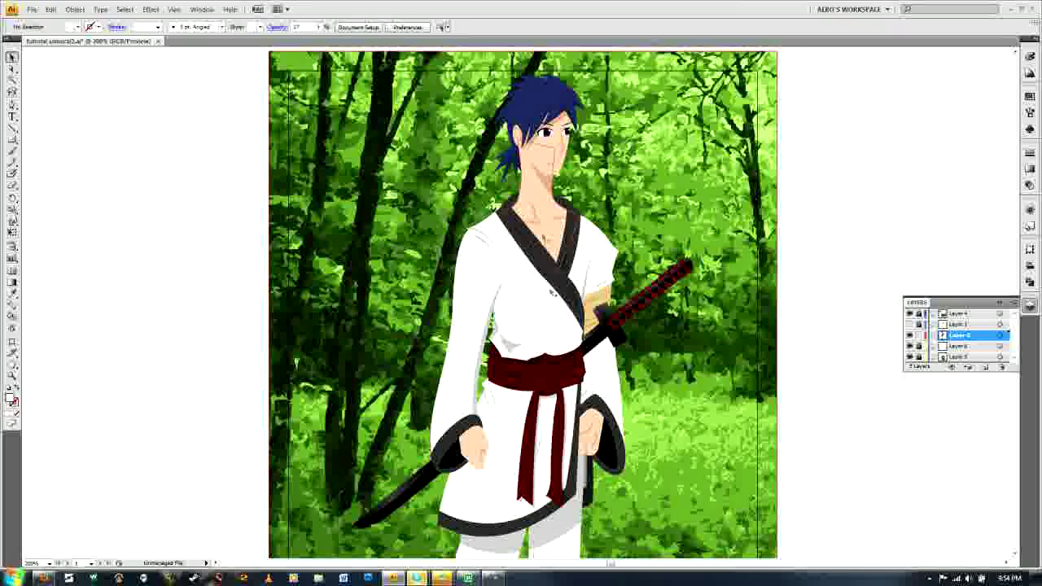
scroll(498, 407, "down", 1)
scroll(468, 412, "up", 4)
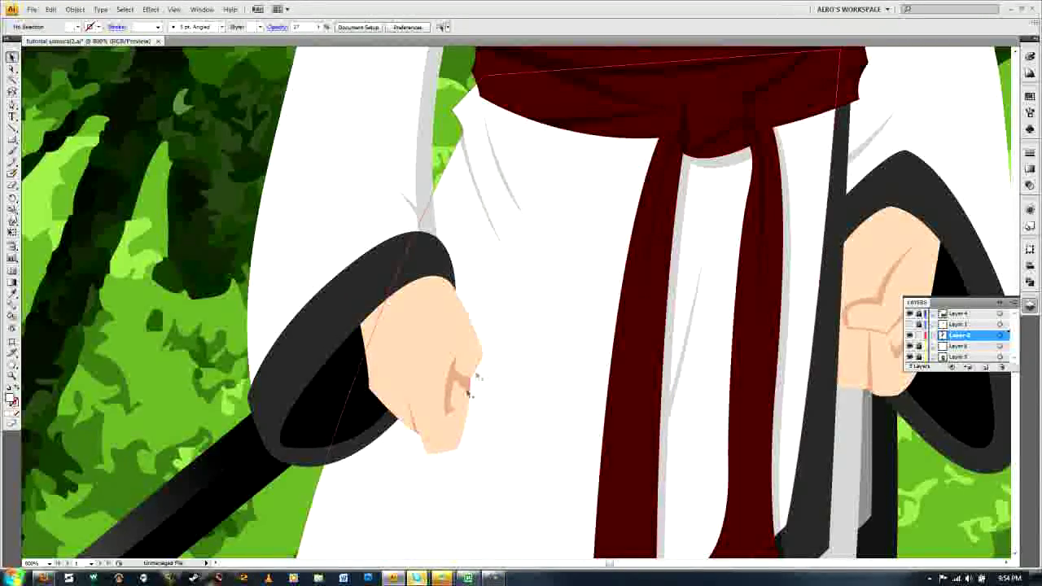
scroll(872, 334, "right", 3)
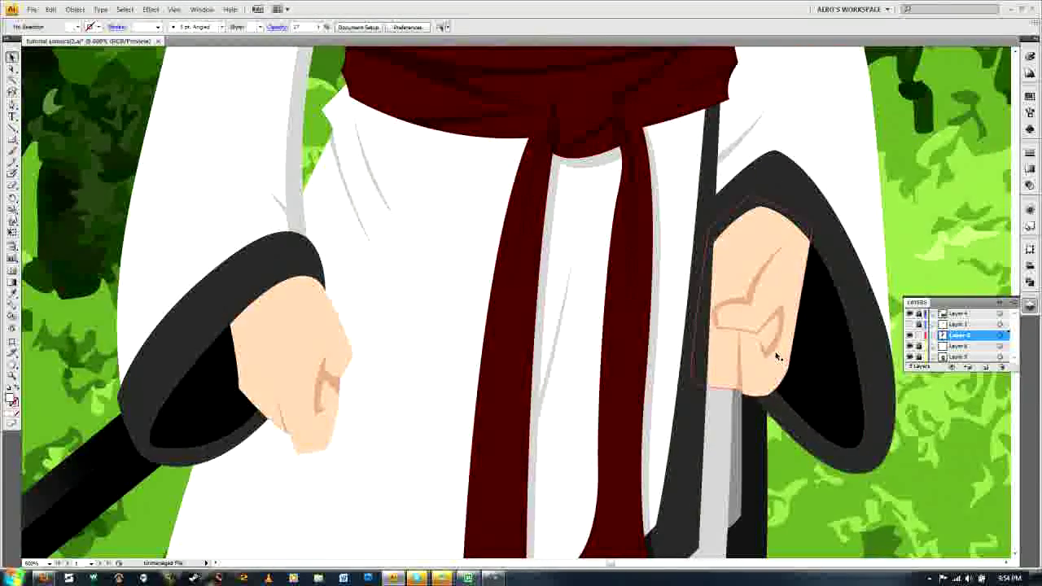
scroll(778, 353, "down", 1)
scroll(765, 350, "up", 3)
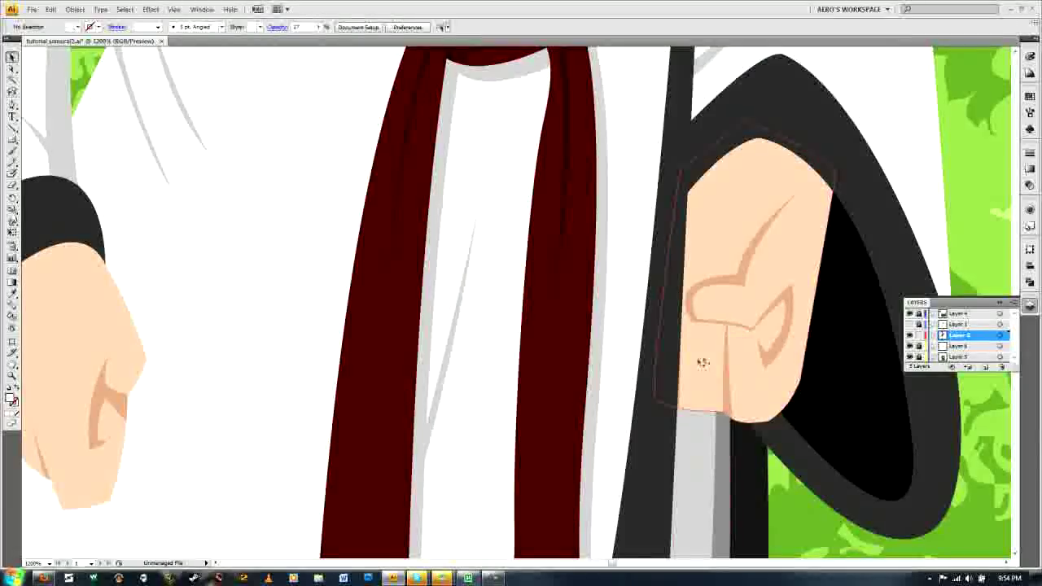
Step: Select the base skin shape of the hand below the sword hilt to check its outline, and deselect it
left_click(698, 361)
scroll(715, 377, "down", 1)
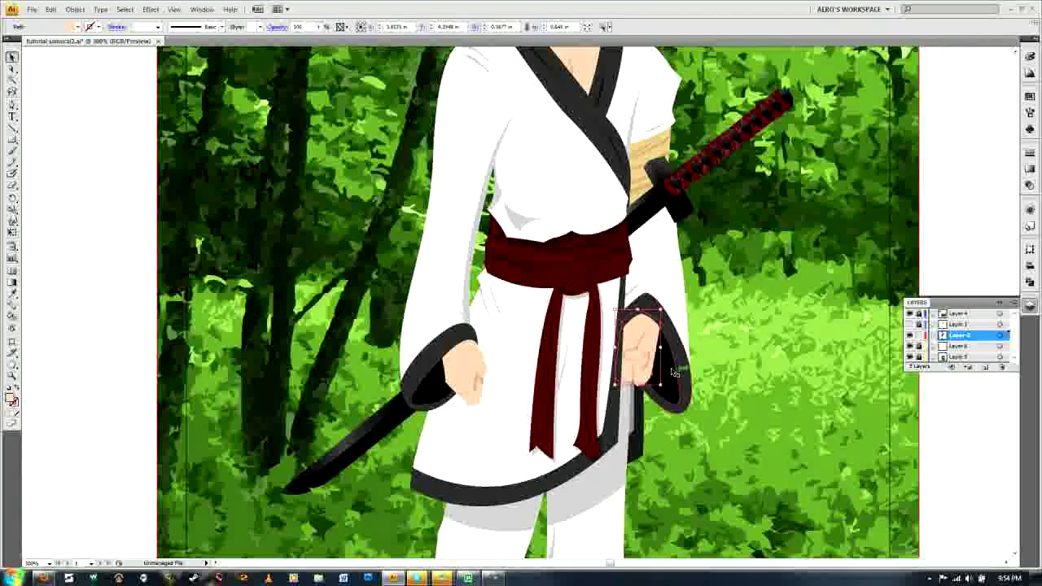
scroll(674, 373, "down", 3)
left_click(717, 383)
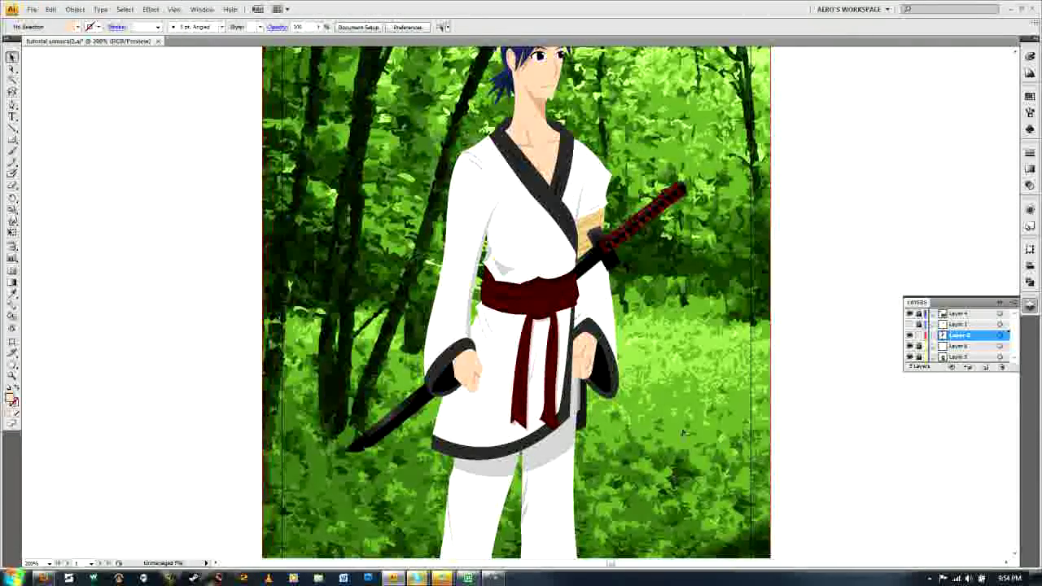
Step: Examine the samurai from the trouser legs up to the face and hair
scroll(640, 327, "down", 5)
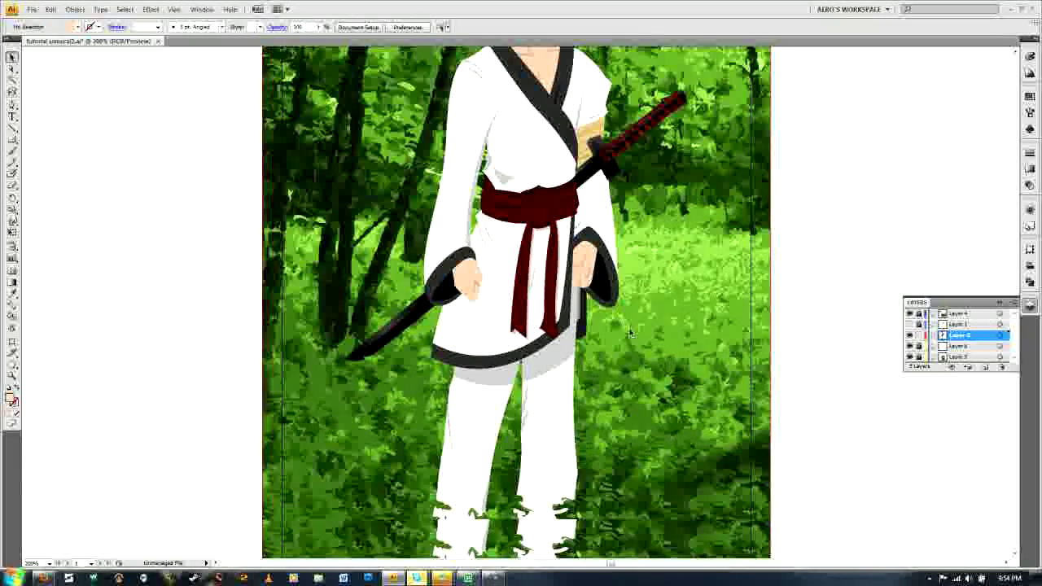
scroll(629, 336, "up", 8)
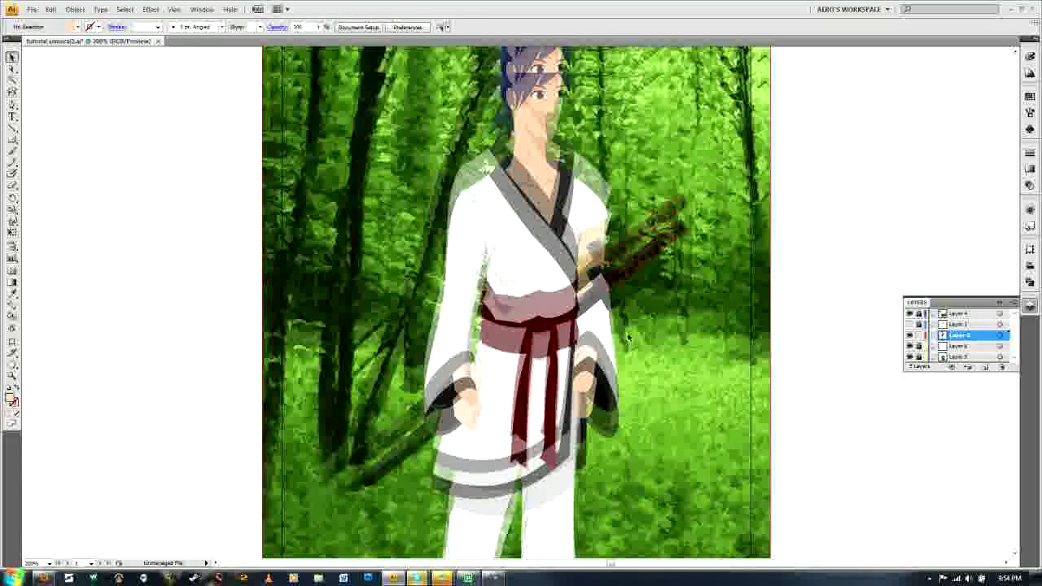
scroll(631, 340, "up", 1)
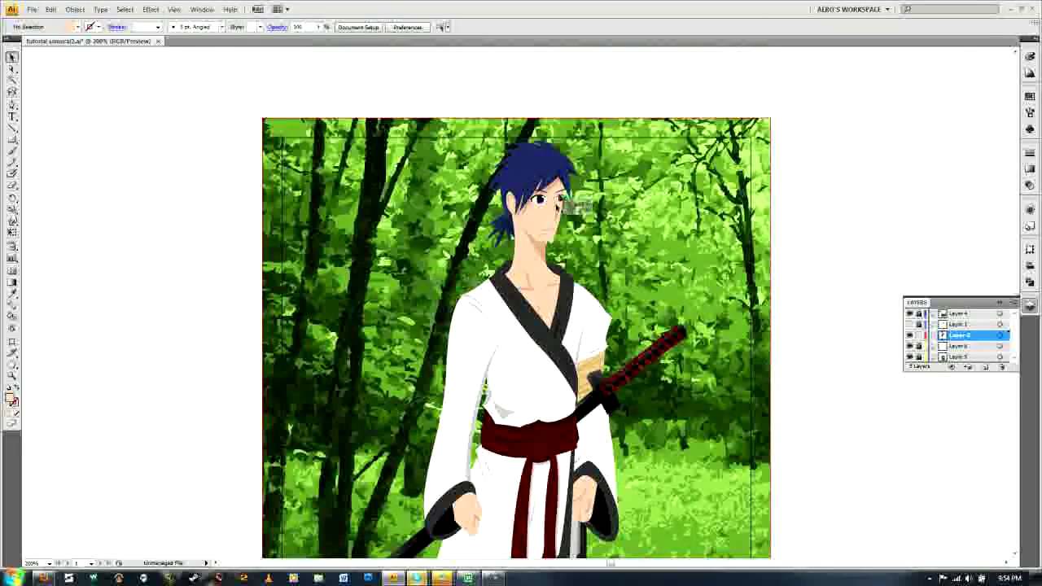
scroll(556, 212, "up", 1)
scroll(550, 237, "up", 3)
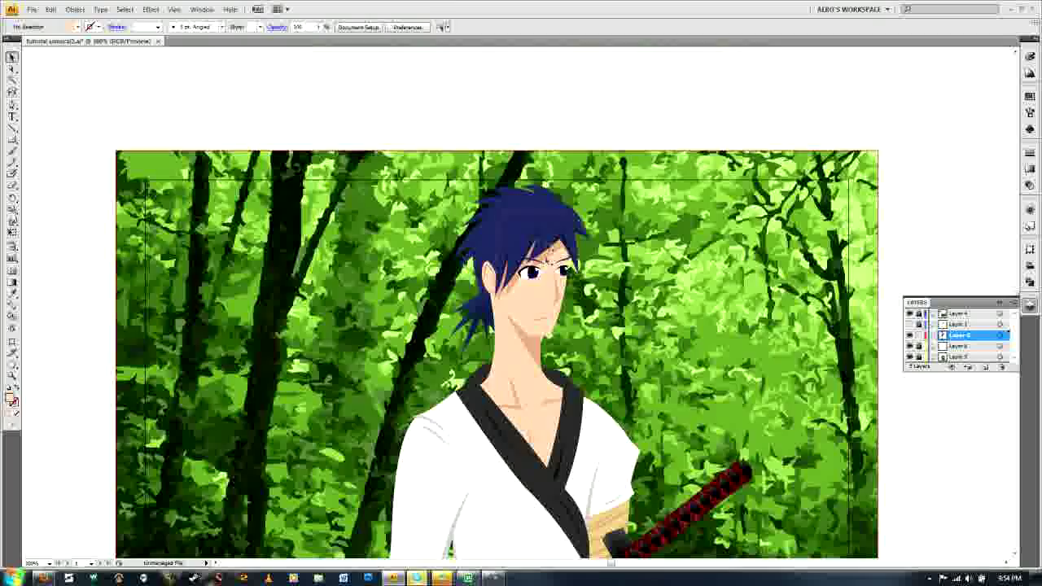
Step: Examine the samurai's face and hair up close, then the robe, sword and legs, and finally the whole figure against the forest background
scroll(558, 254, "up", 1)
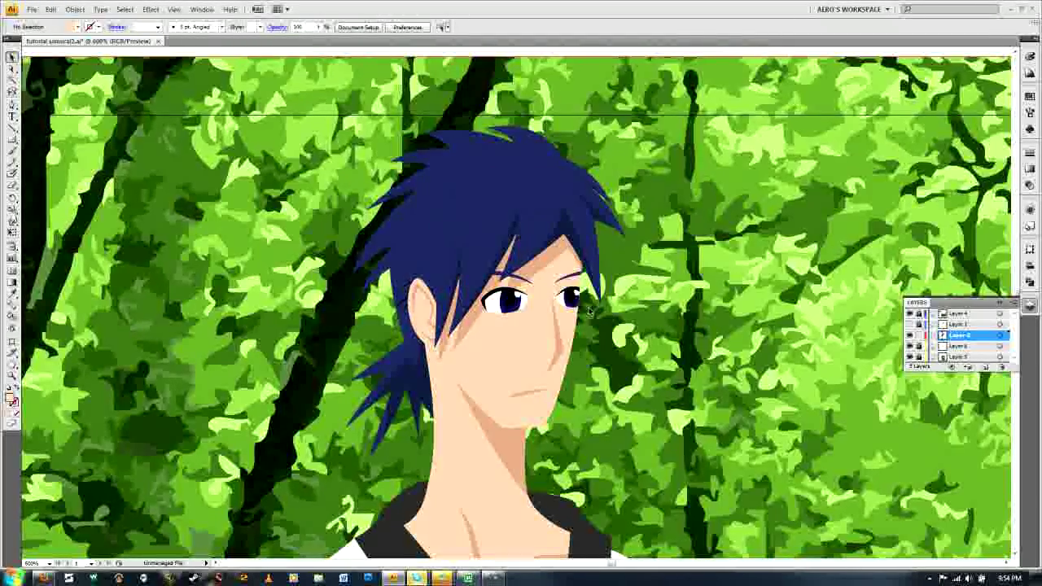
scroll(577, 314, "down", 1)
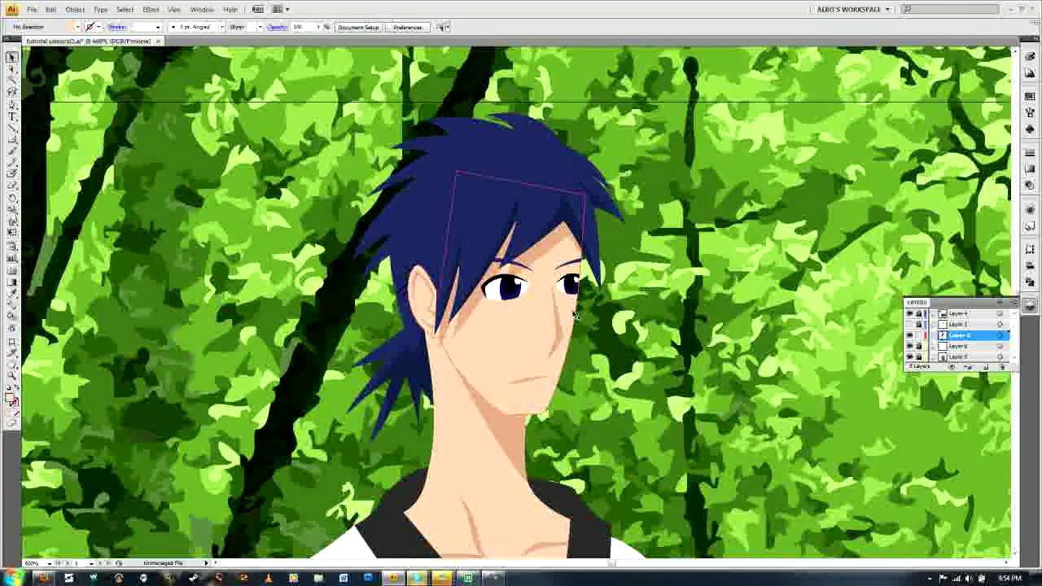
key("ctrl+0")
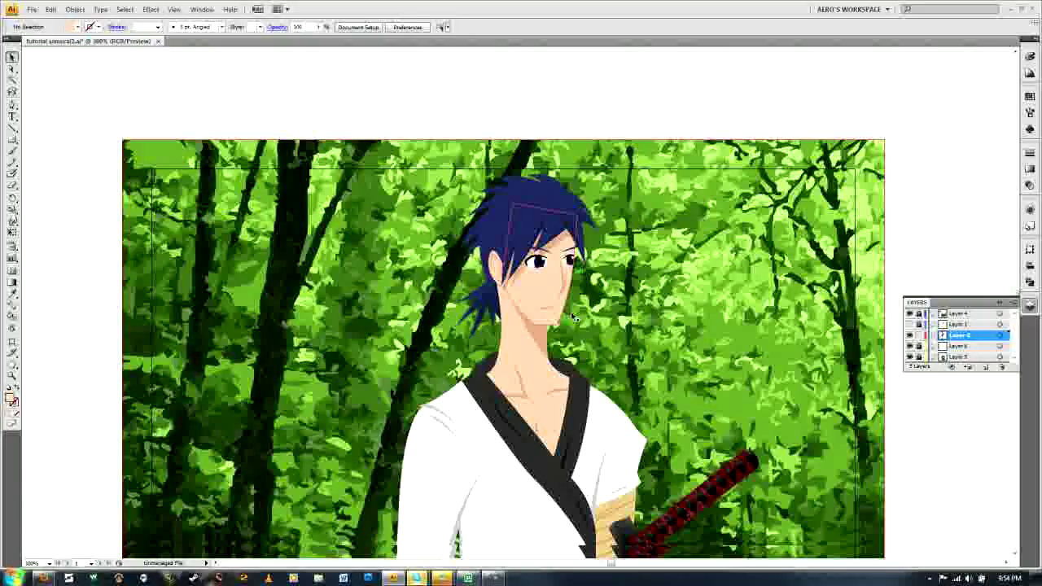
scroll(574, 317, "down", 3)
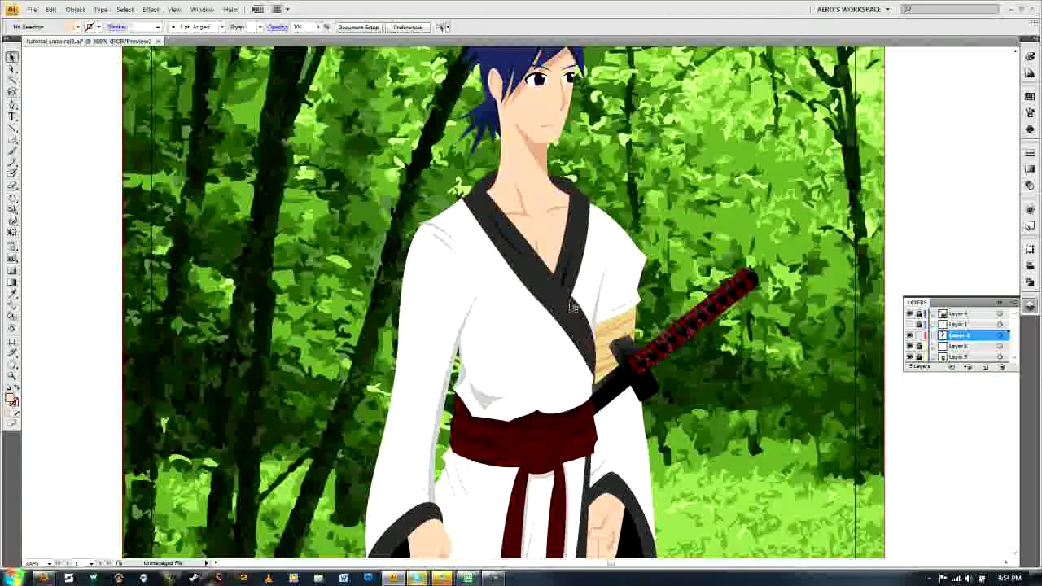
scroll(572, 307, "down", 2)
key("ctrl+minus")
scroll(594, 322, "down", 3)
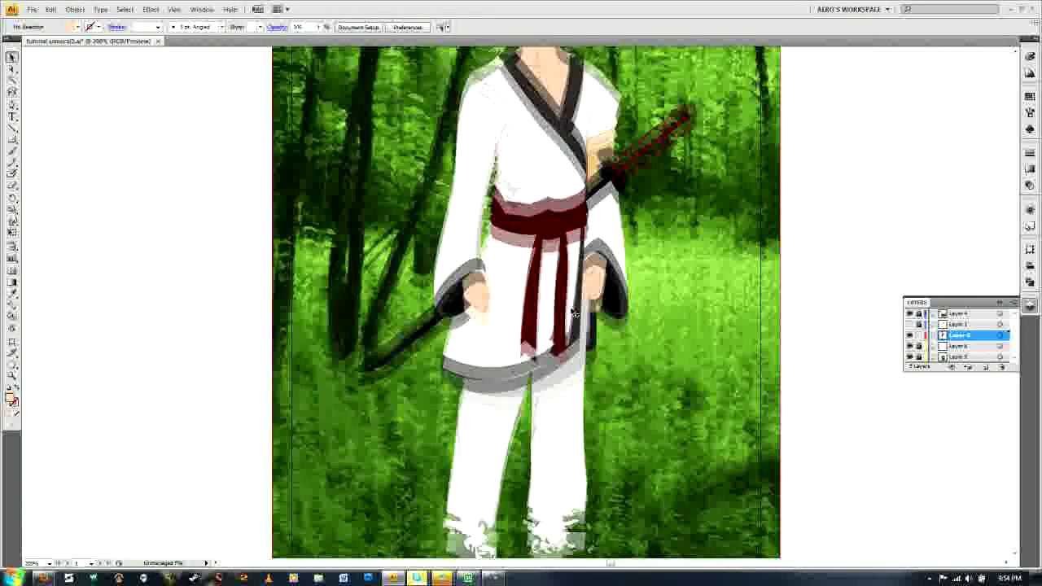
key("ctrl+minus")
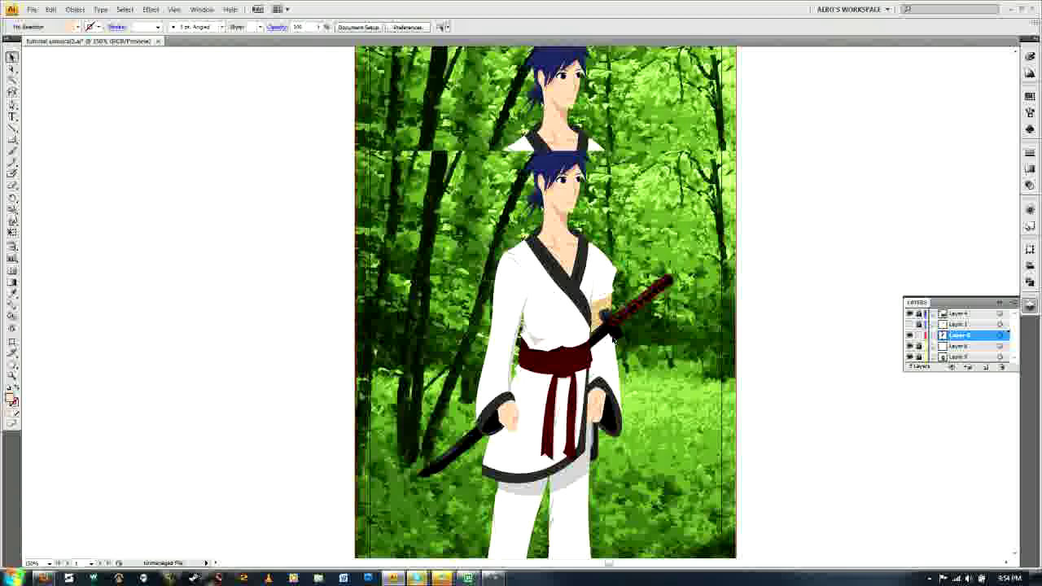
scroll(623, 346, "down", 2)
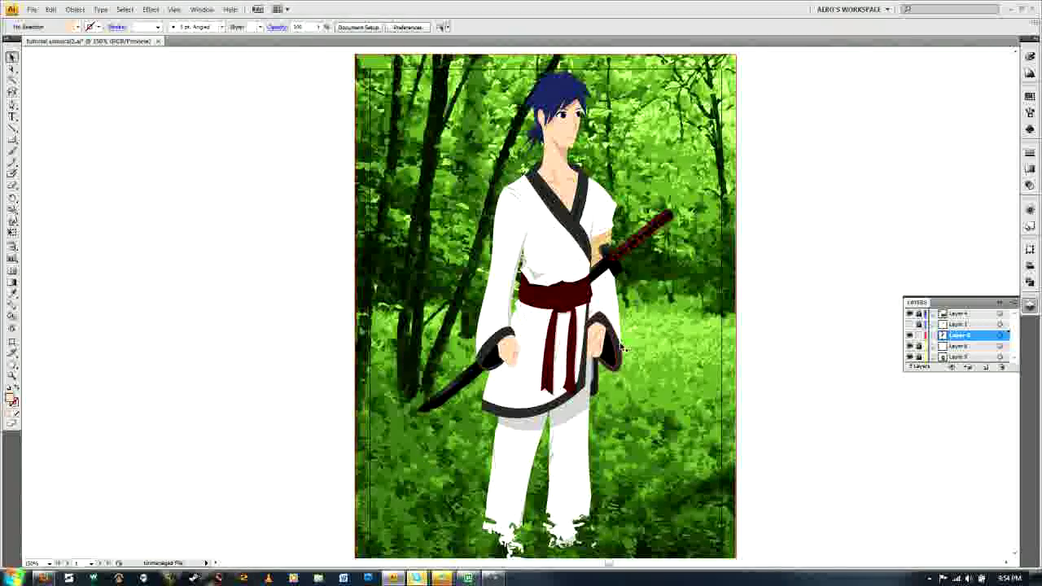
scroll(623, 349, "down", 1)
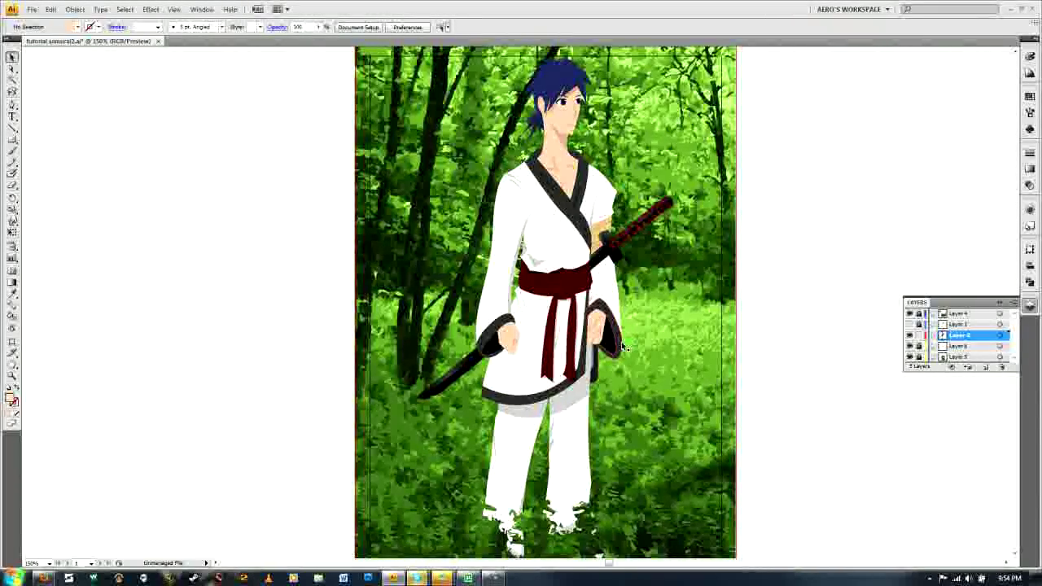